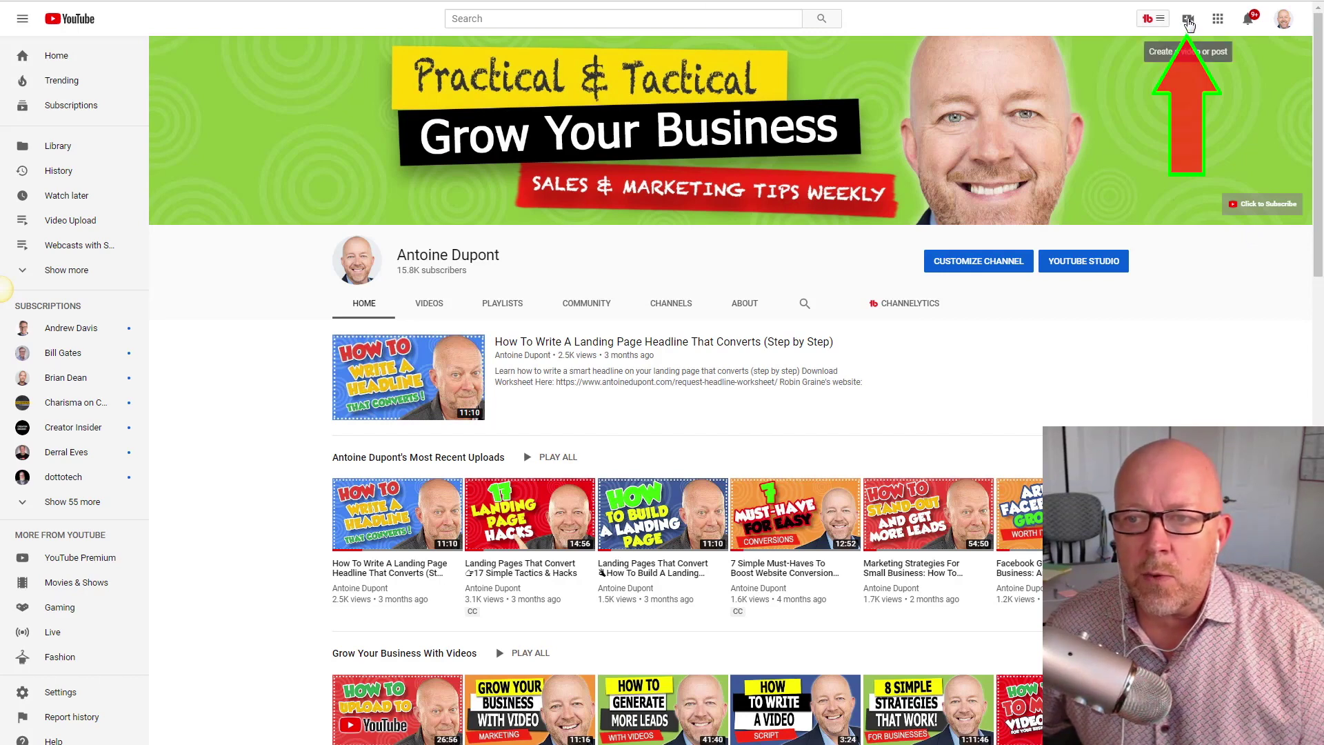
Start a new video upload on the channel and add the file slider vid.mp4.
click(1188, 23)
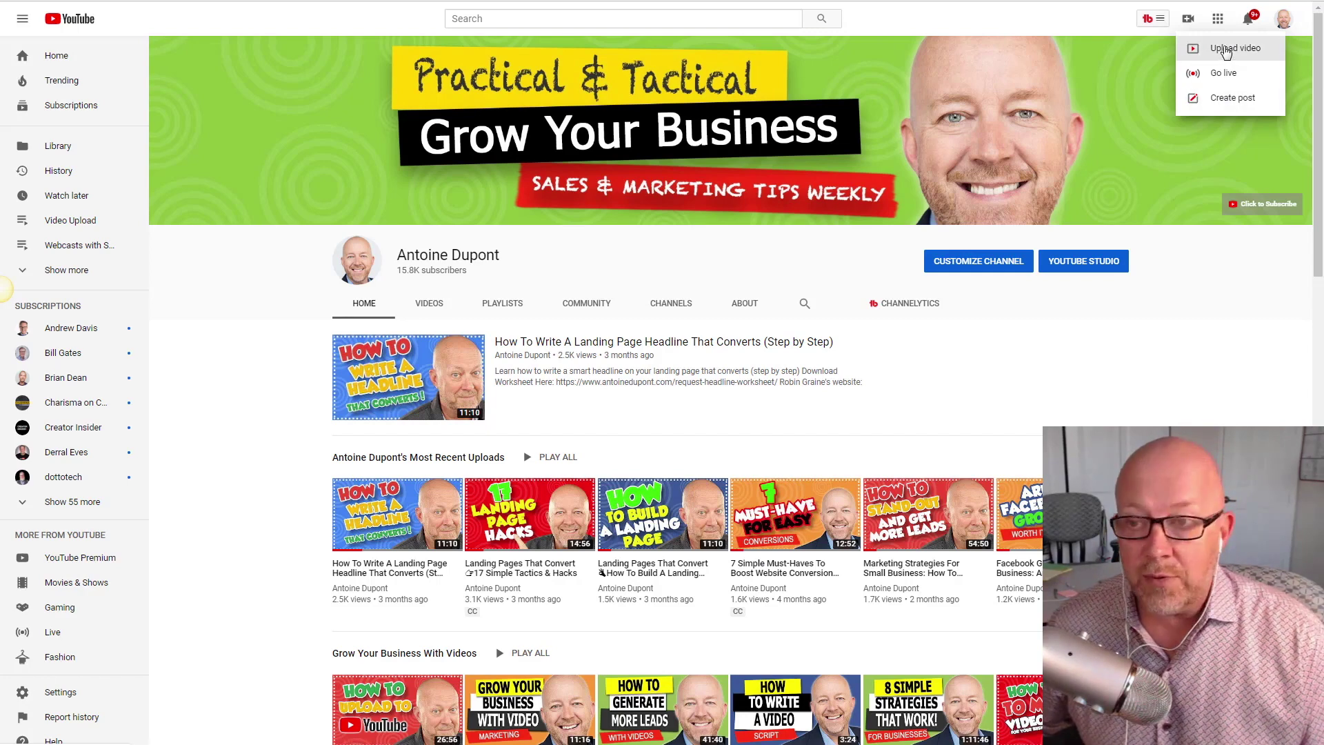
click(1227, 50)
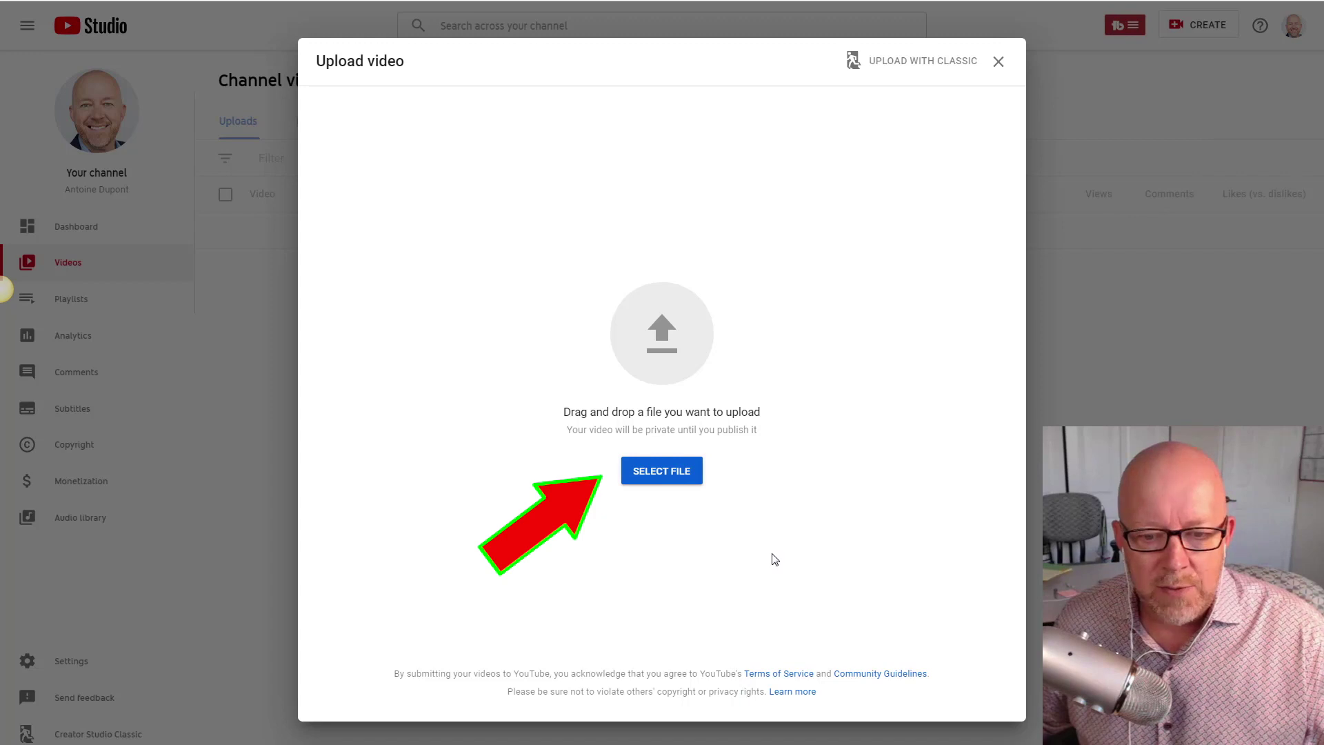
click(661, 475)
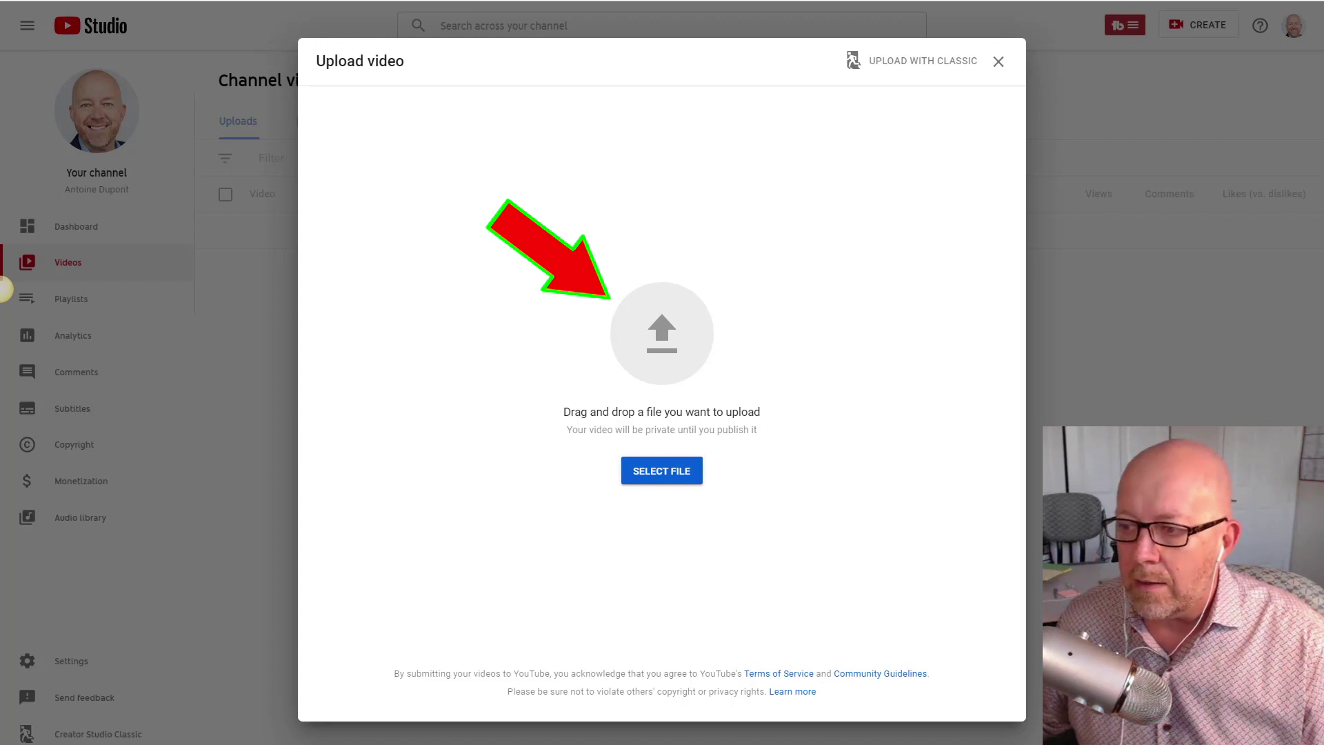
mouse_move(1180, 215)
mouse_down()
mouse_move(858, 215)
mouse_move(718, 267)
mouse_move(674, 329)
mouse_up()
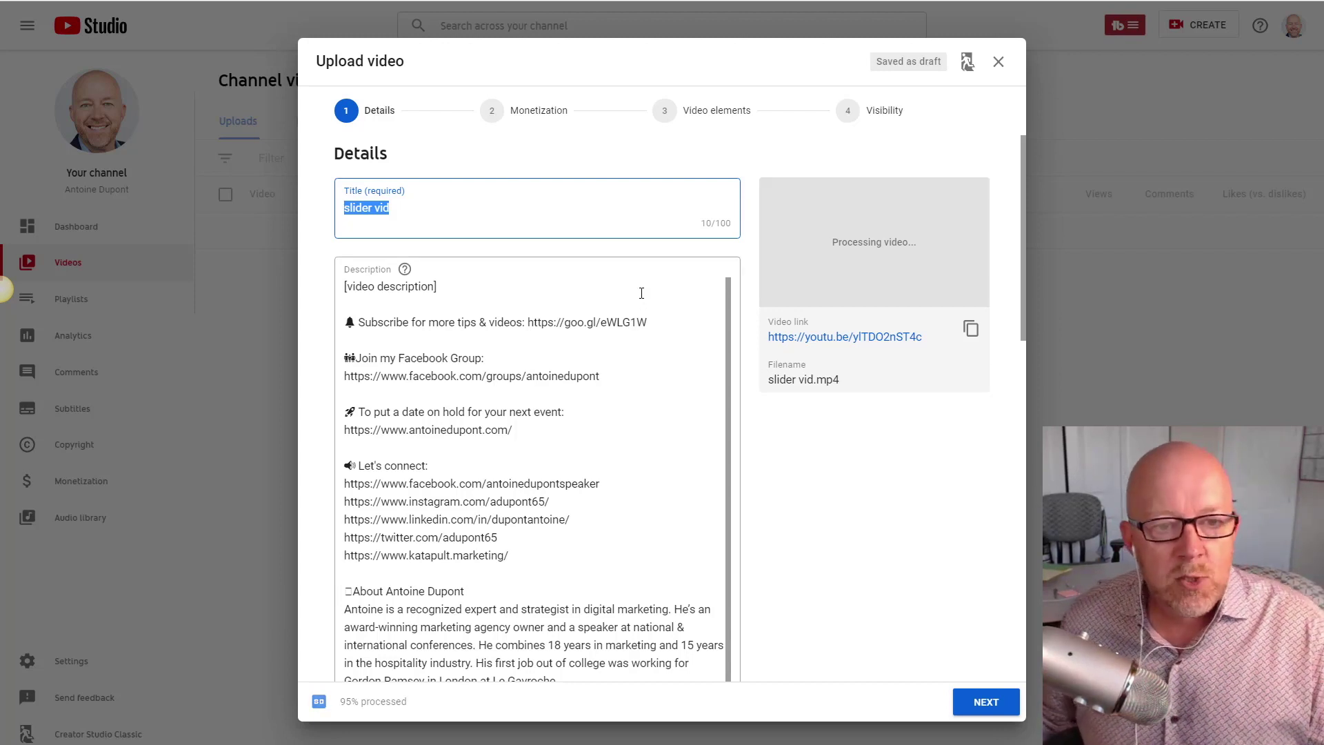
Replace the video's title with "How to Upload A Video to YouTube".
click(427, 208)
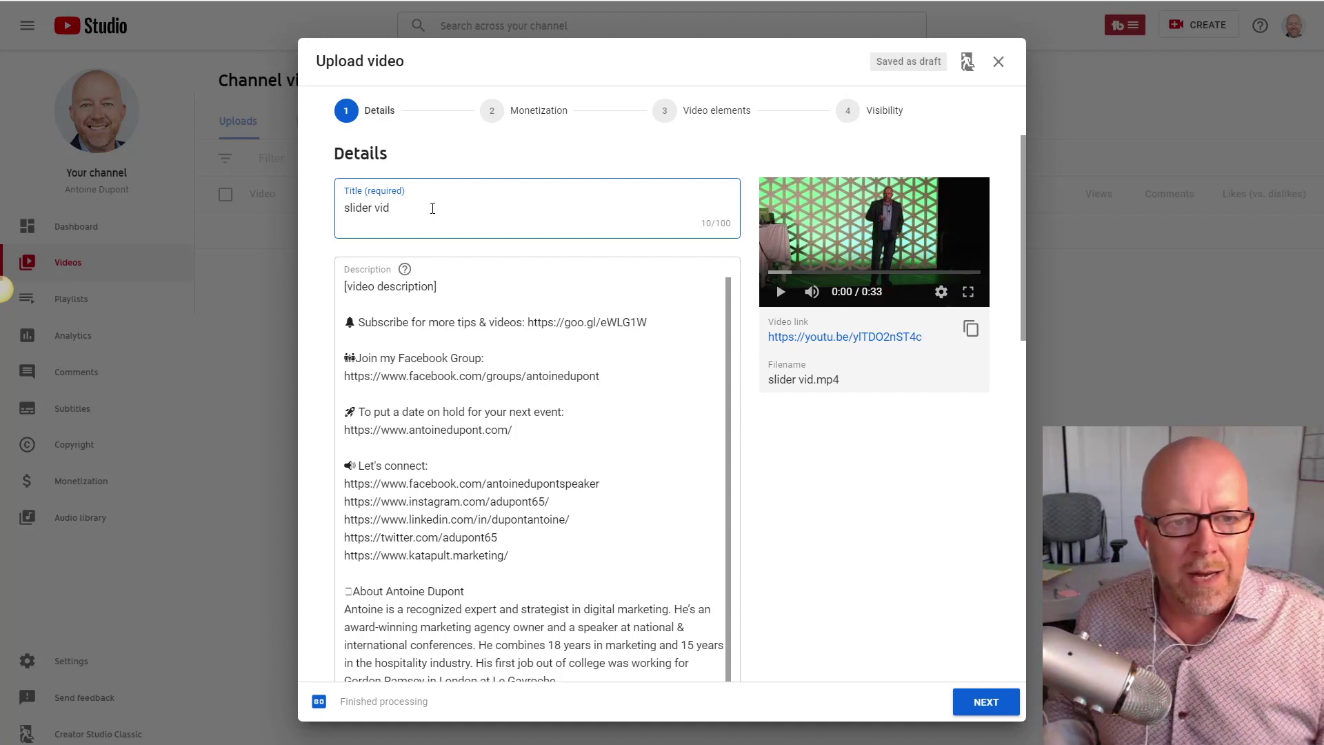
key(BackSpace)
key(BackSpace)
key(BackSpace)
key(BackSpace)
key(BackSpace)
key(BackSpace)
key(BackSpace)
key(BackSpace)
key(BackSpace)
key(BackSpace)
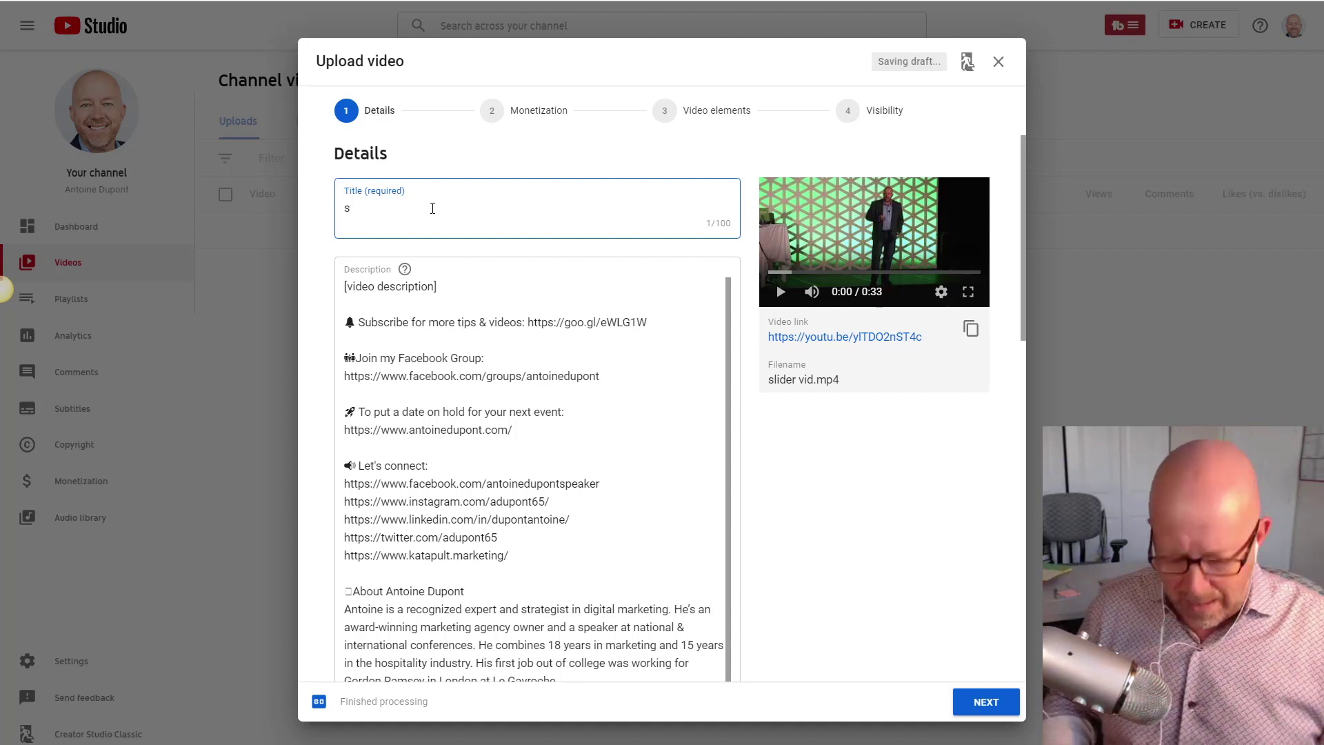
text(How to)
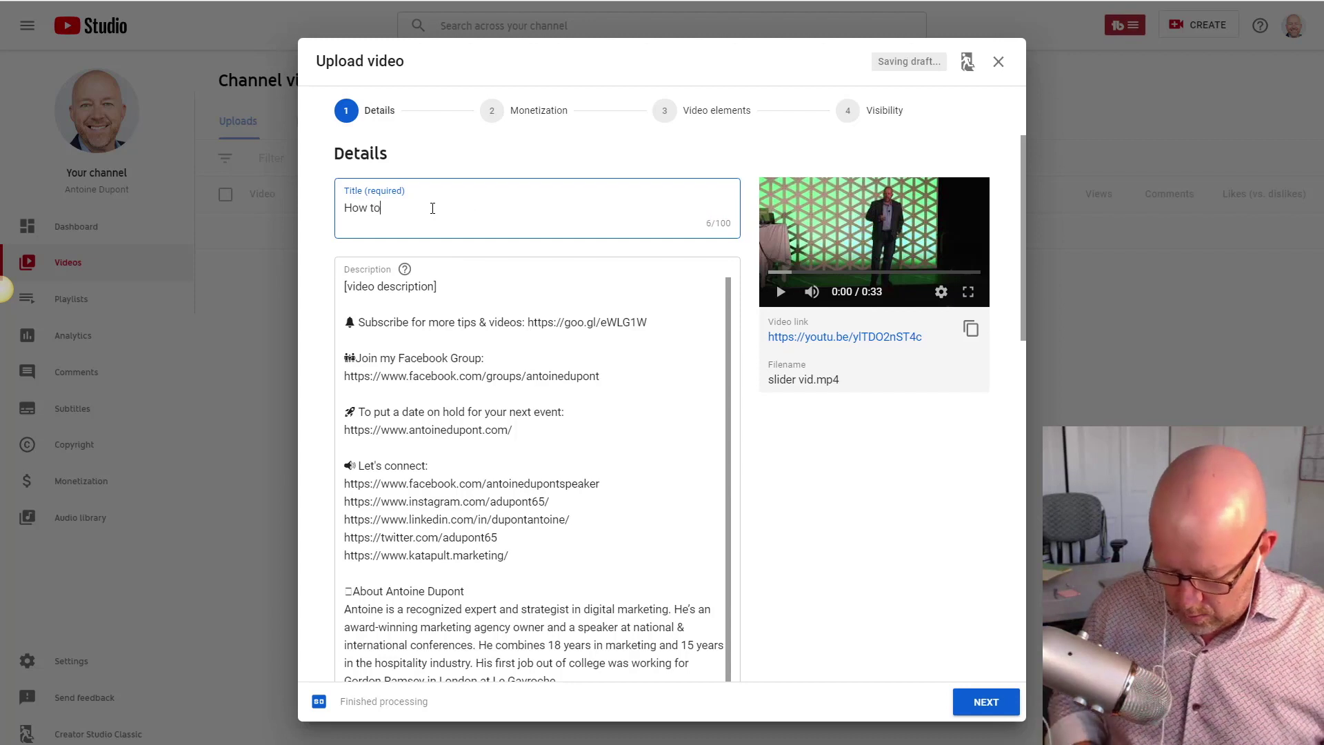
text( Upload A )
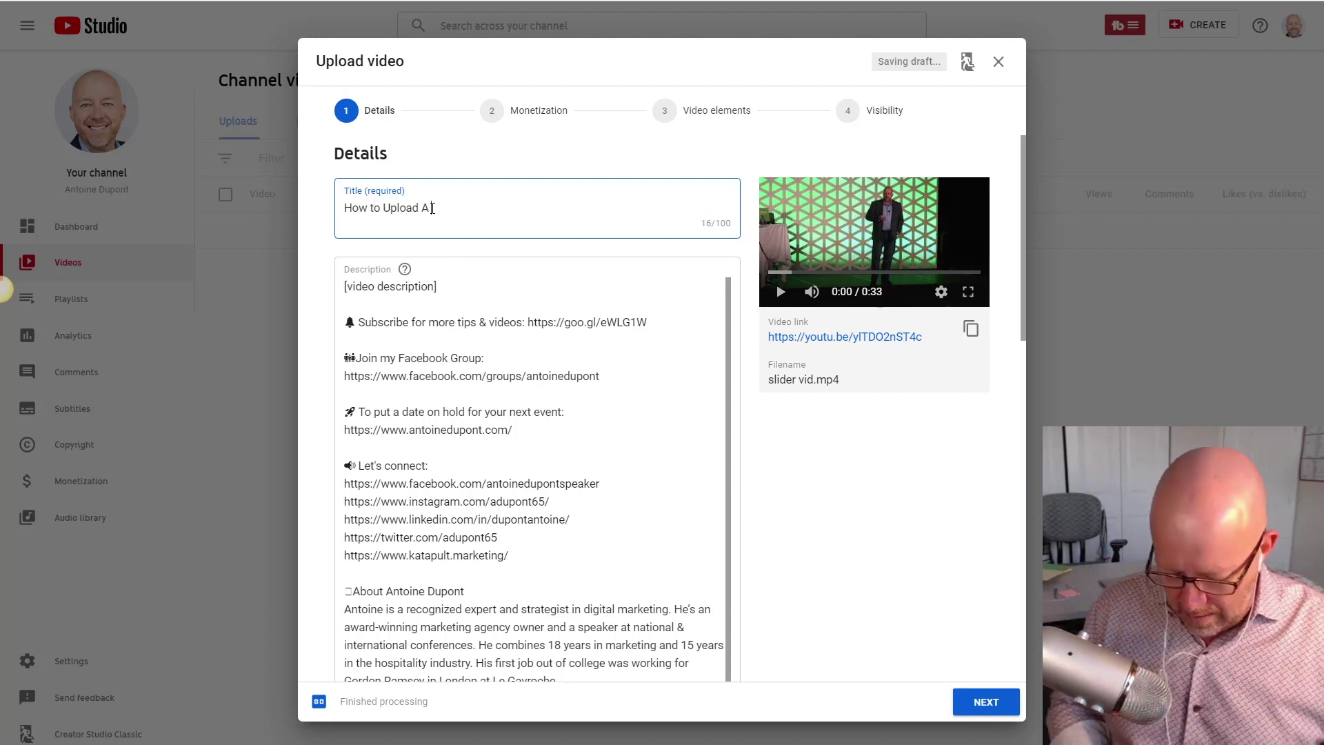
text(Video to)
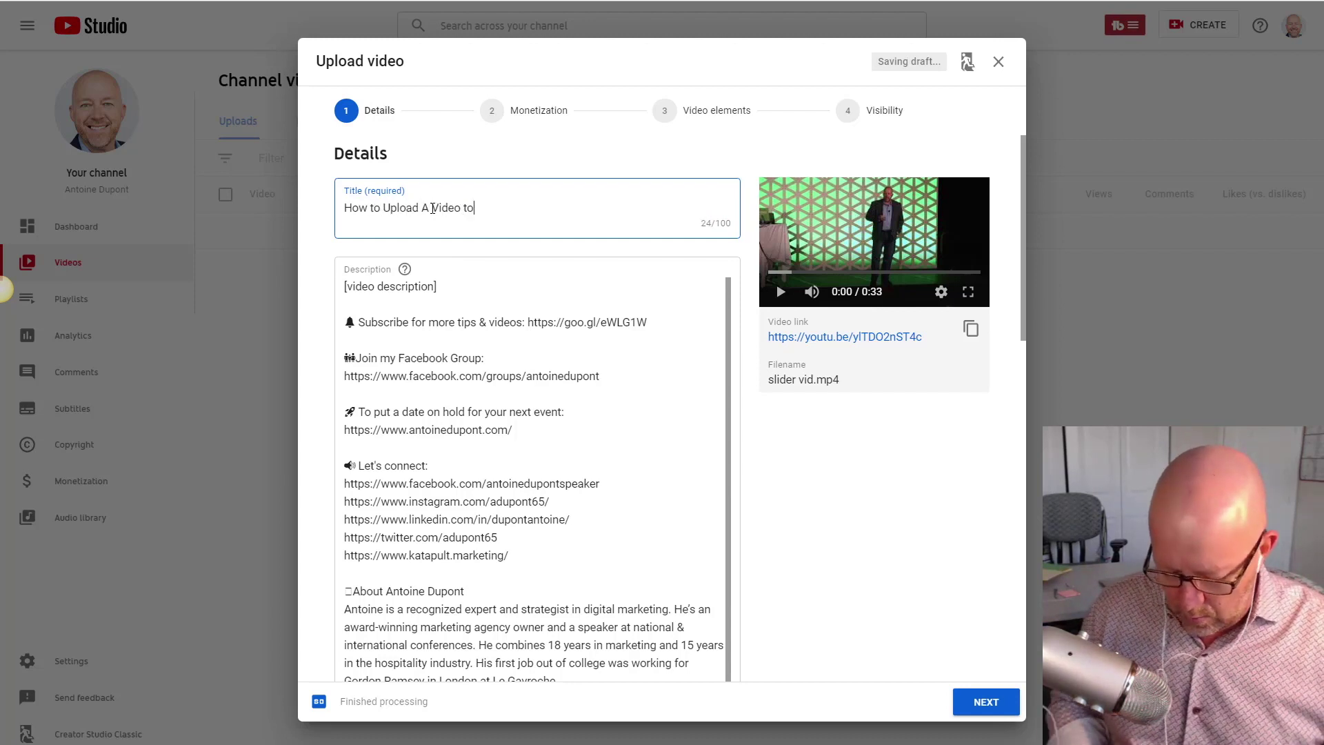
text( YouTube)
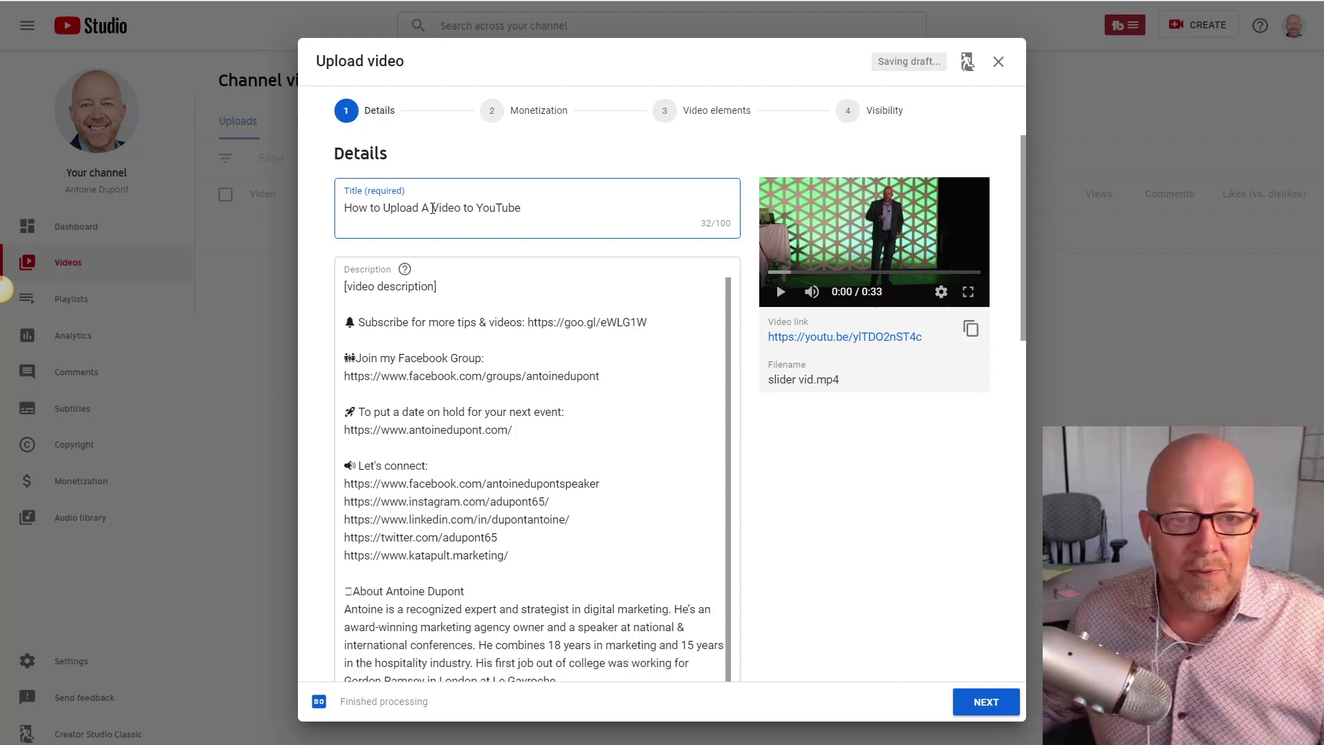
Examine the default description text, from the [video description] placeholder down to the copyright line.
drag(344, 286, 452, 294)
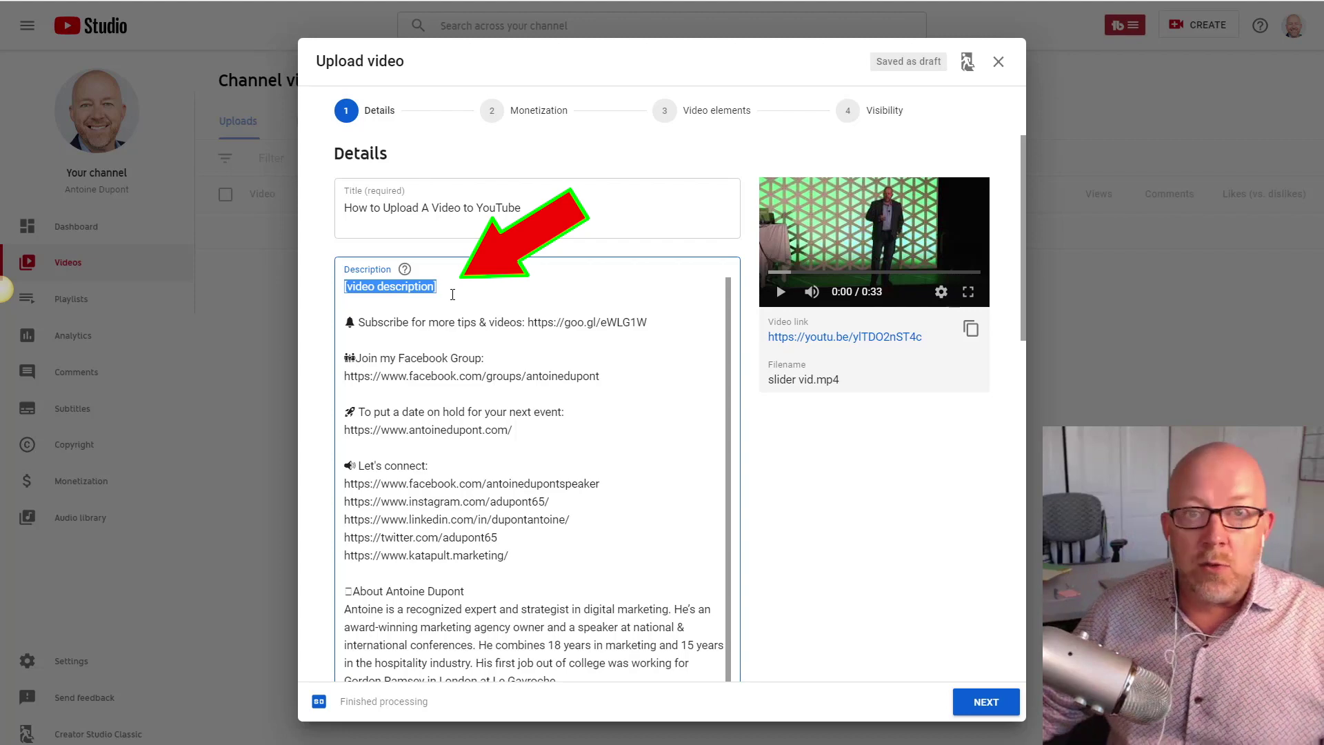
key(BackSpace)
scroll(540, 440, down, 5)
scroll(540, 441, down, 1)
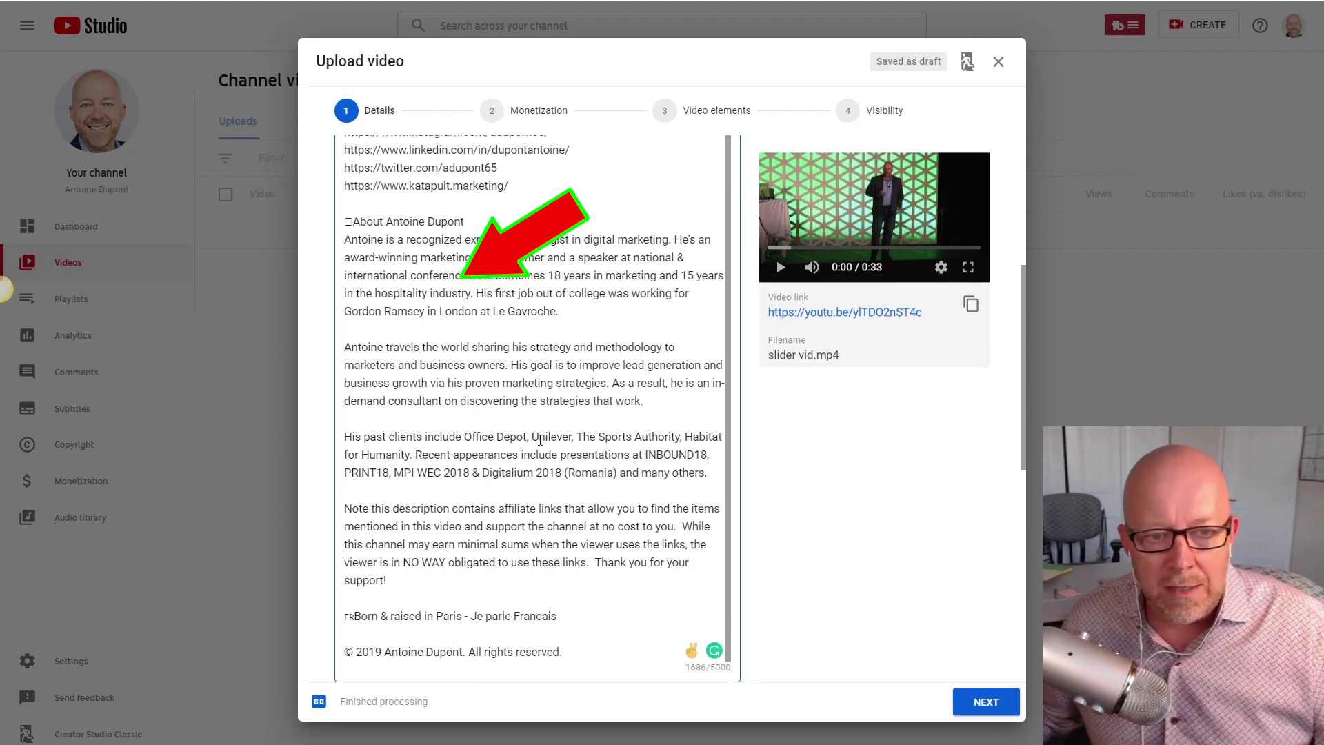
scroll(540, 440, up, 1)
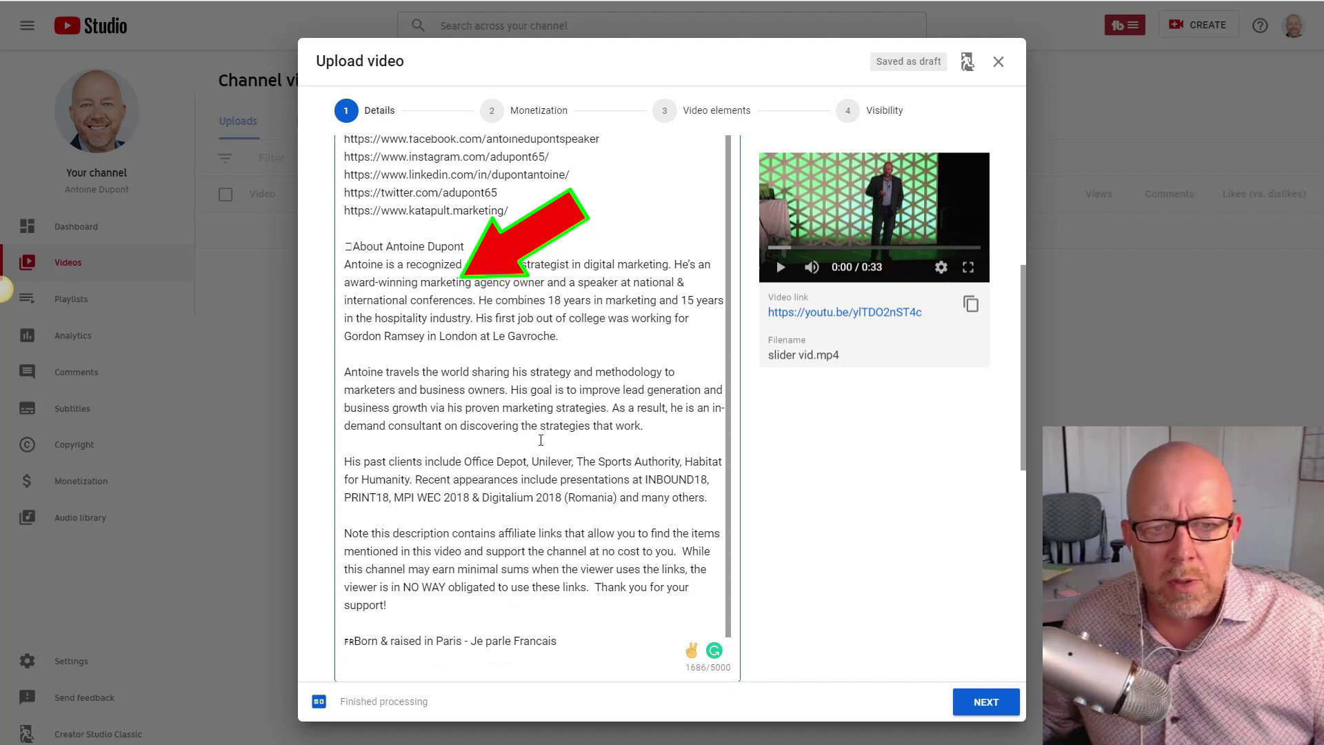
key(ctrl+z)
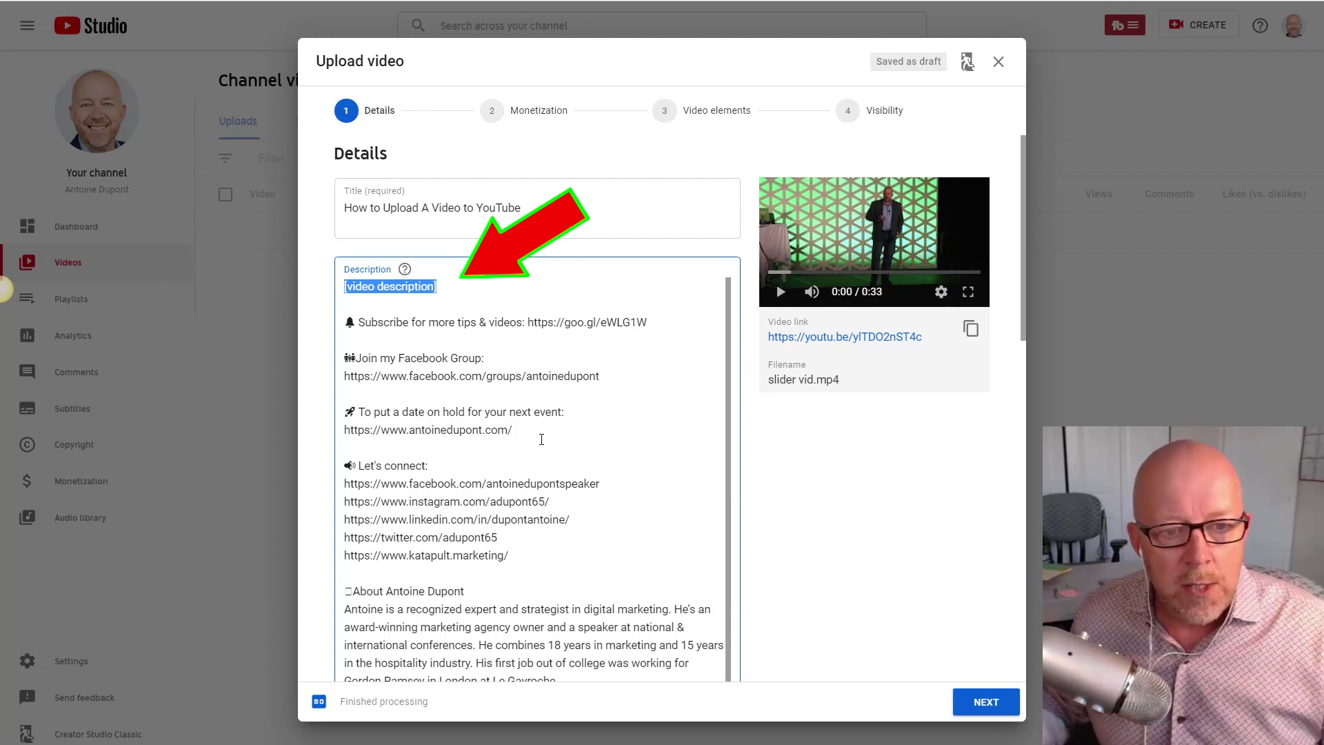
click(541, 427)
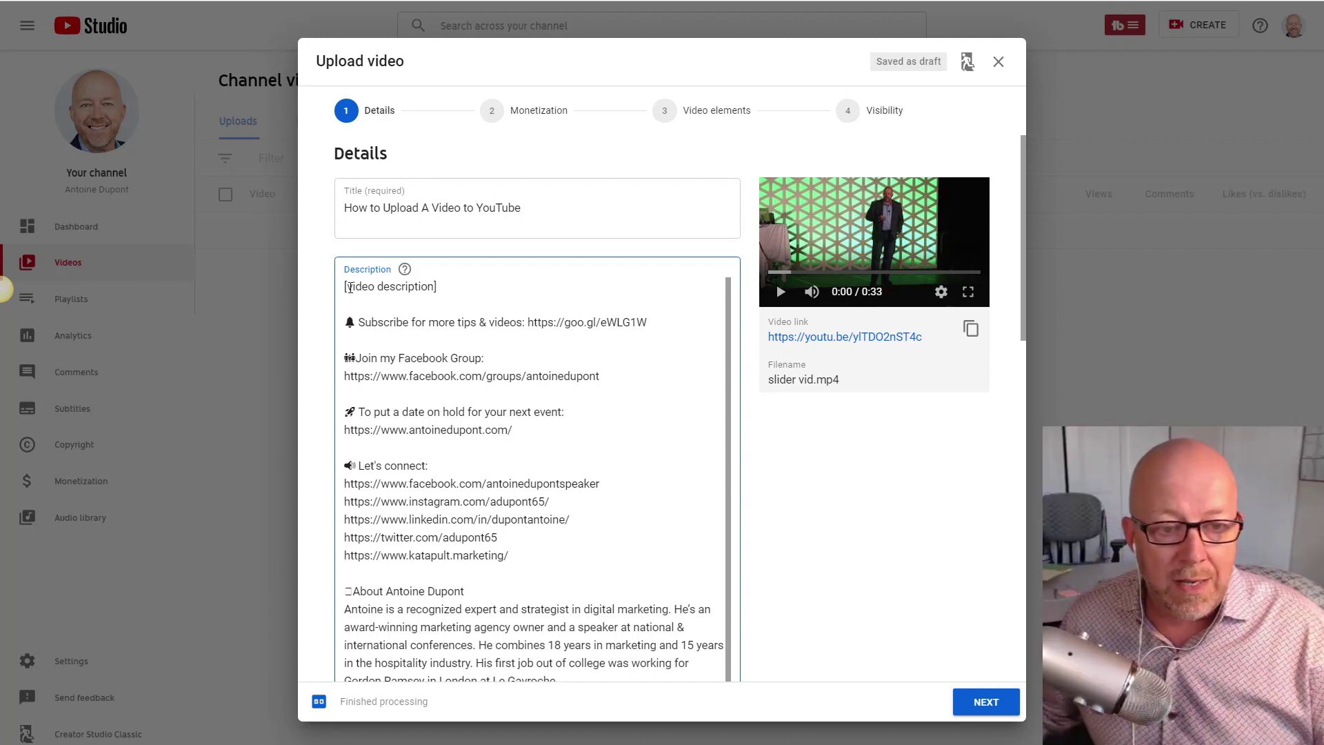
Replace the [video description] placeholder in the description with "in this video I'll teach you how to".
drag(345, 287, 451, 283)
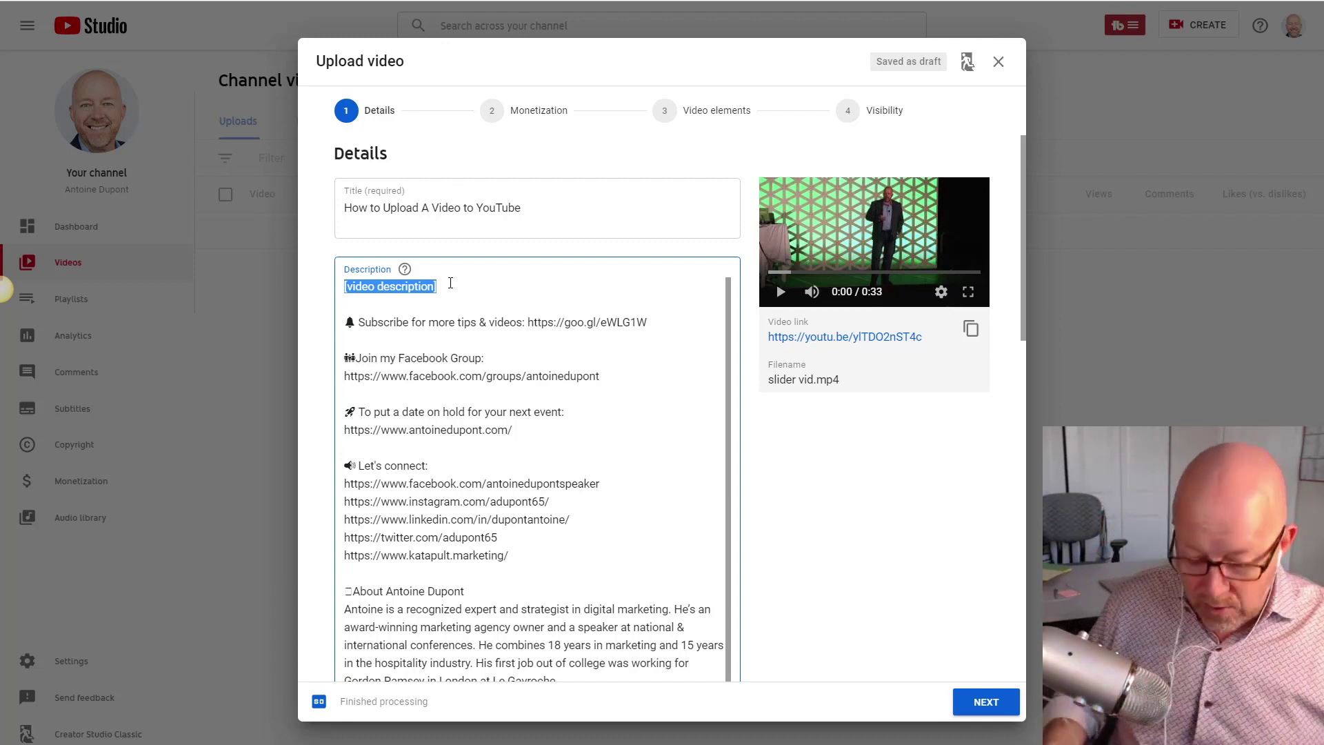
text(in th)
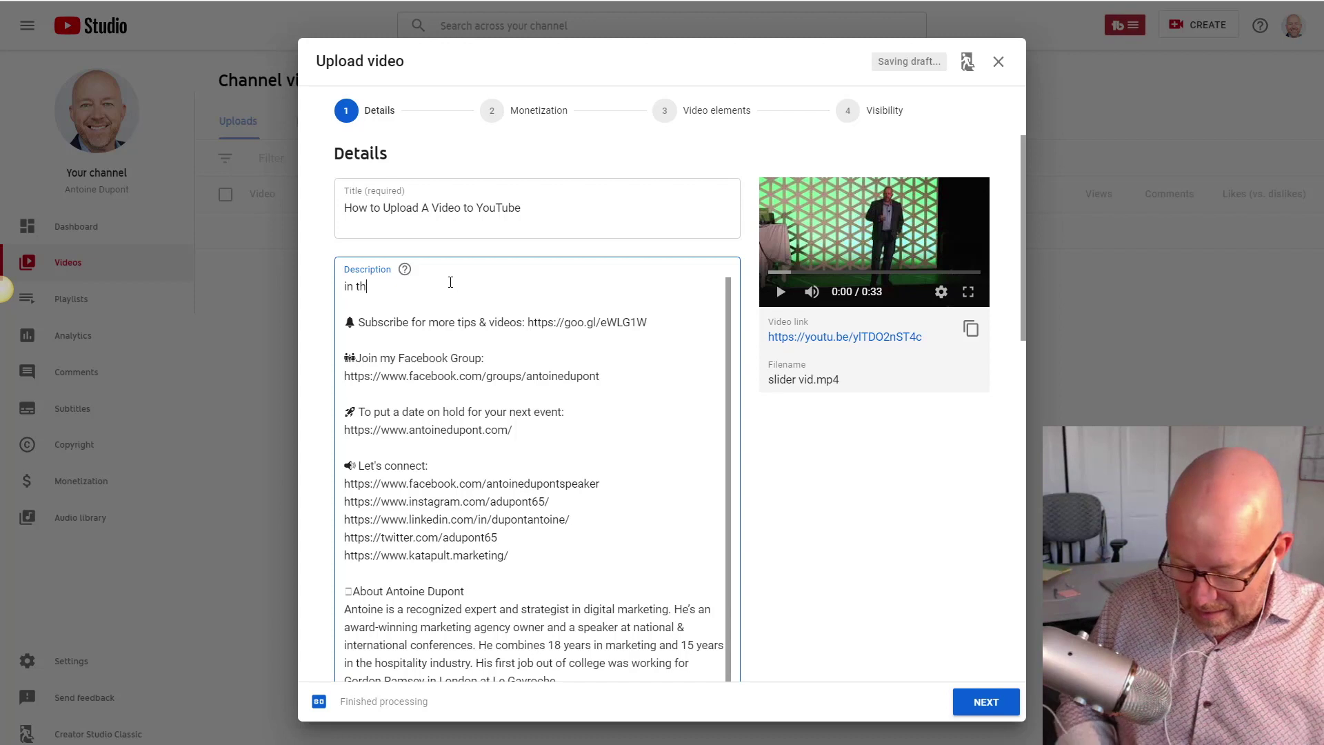
text(is video I)
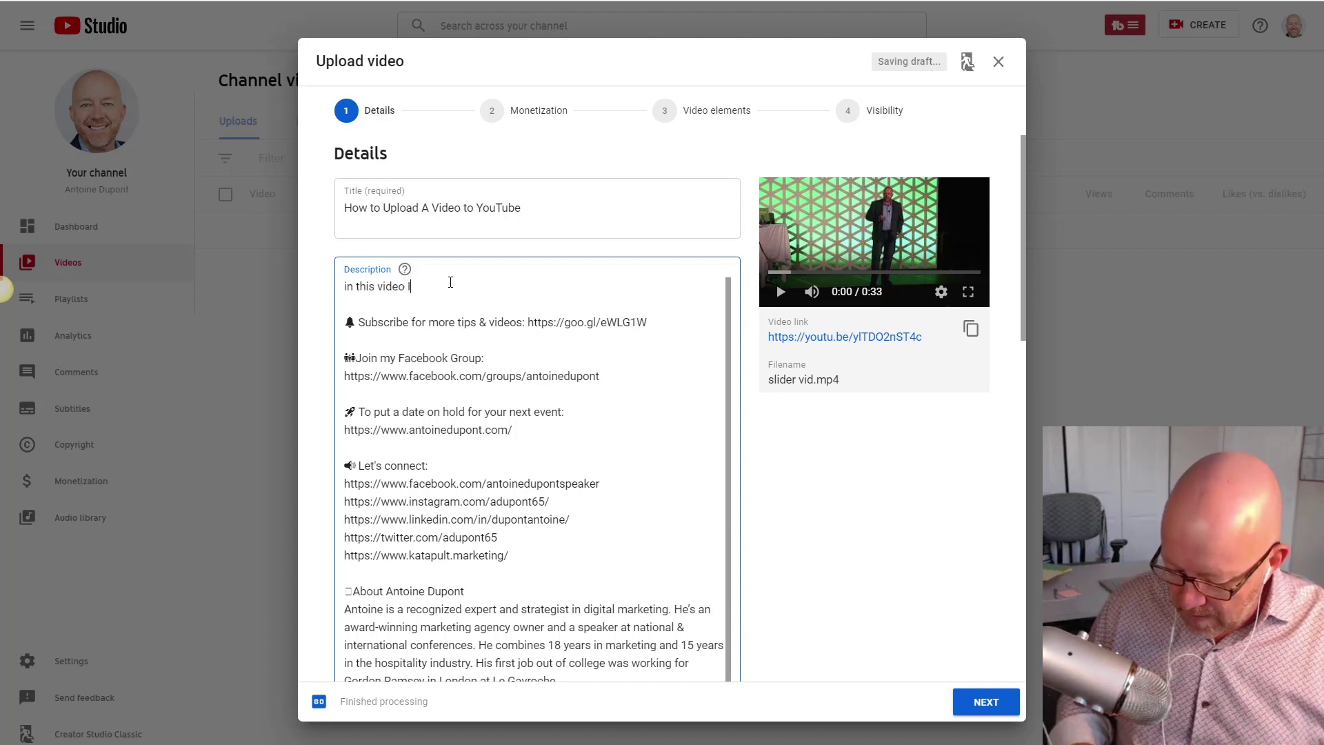
text('ll teach)
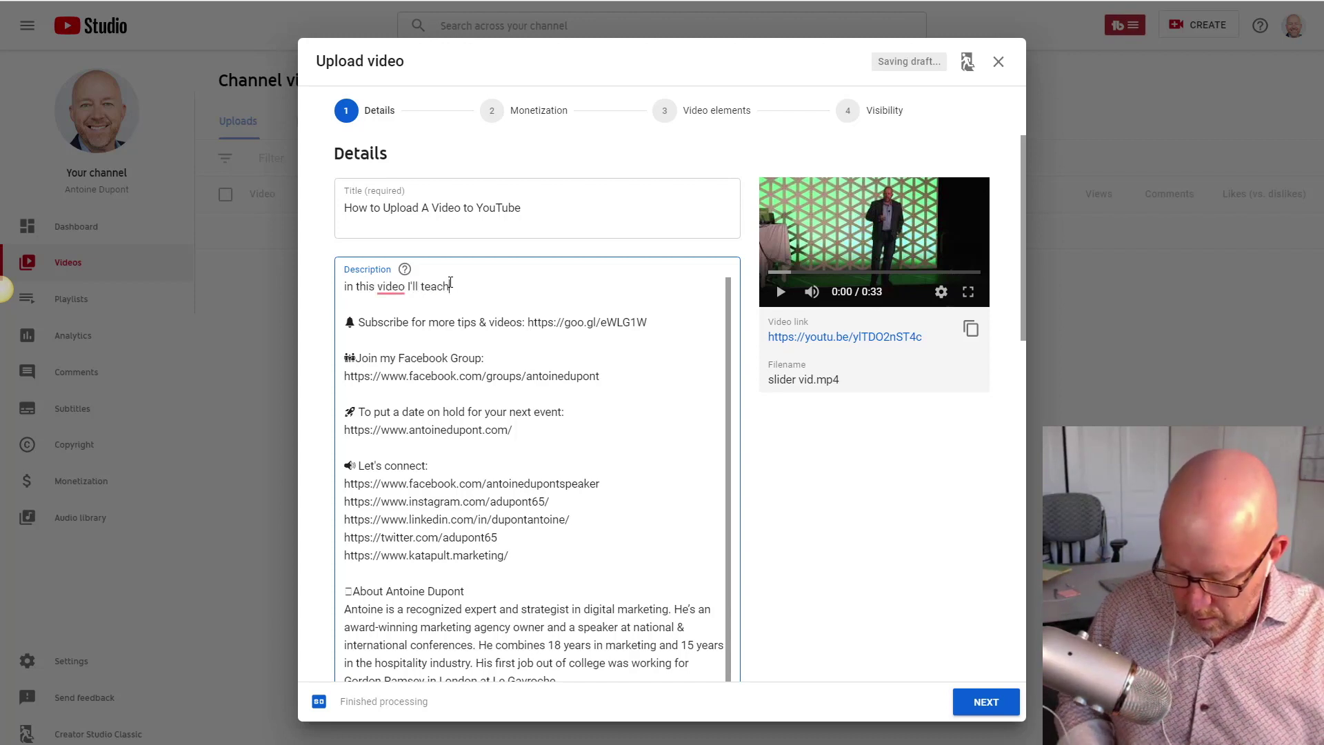
text( you how to)
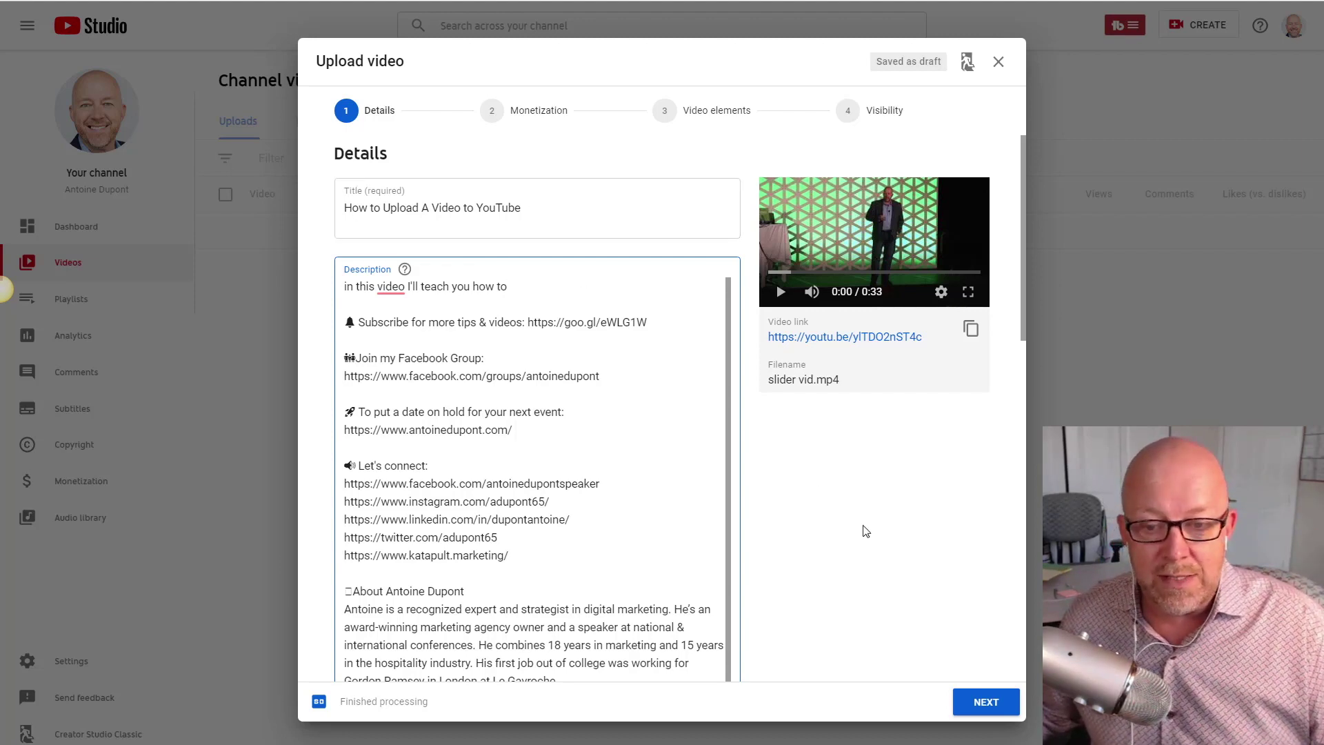
Upload the Email_Do's_Don't's image from the Desktop as the video's custom thumbnail.
scroll(808, 521, down, 10)
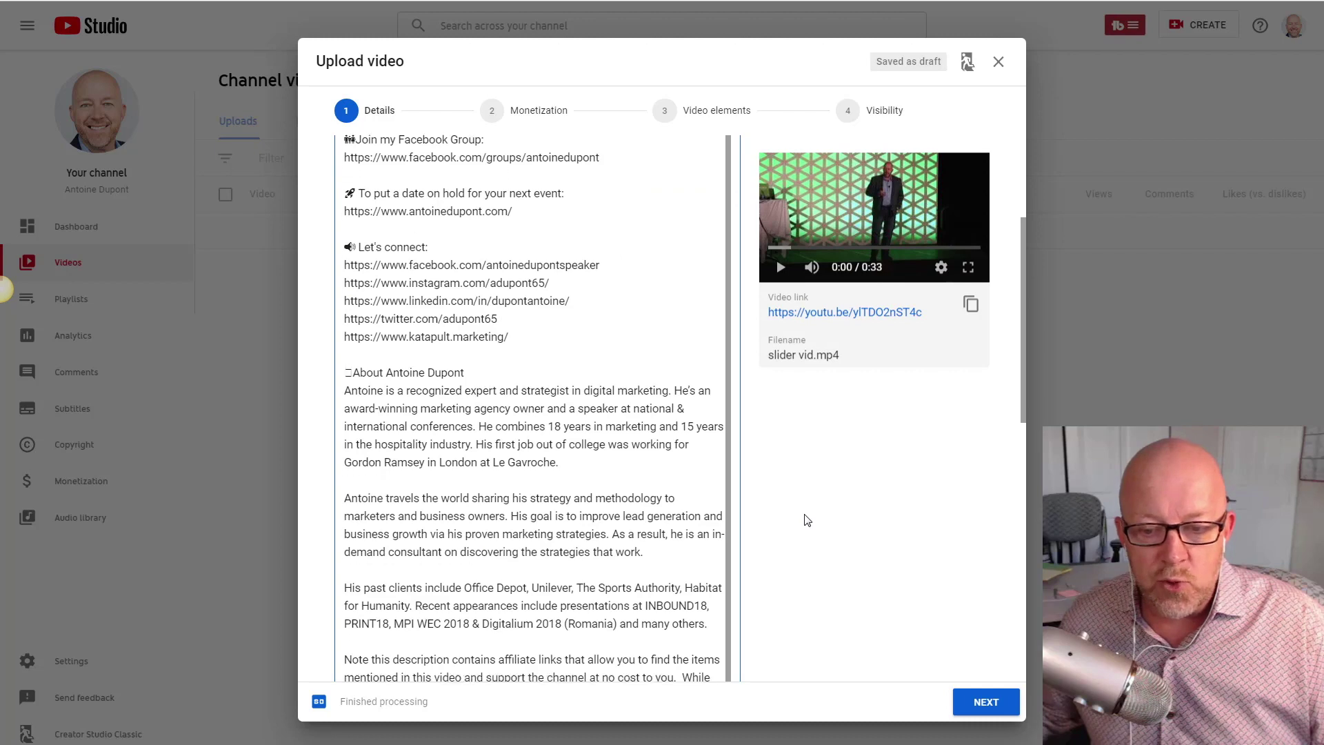
scroll(809, 521, down, 1)
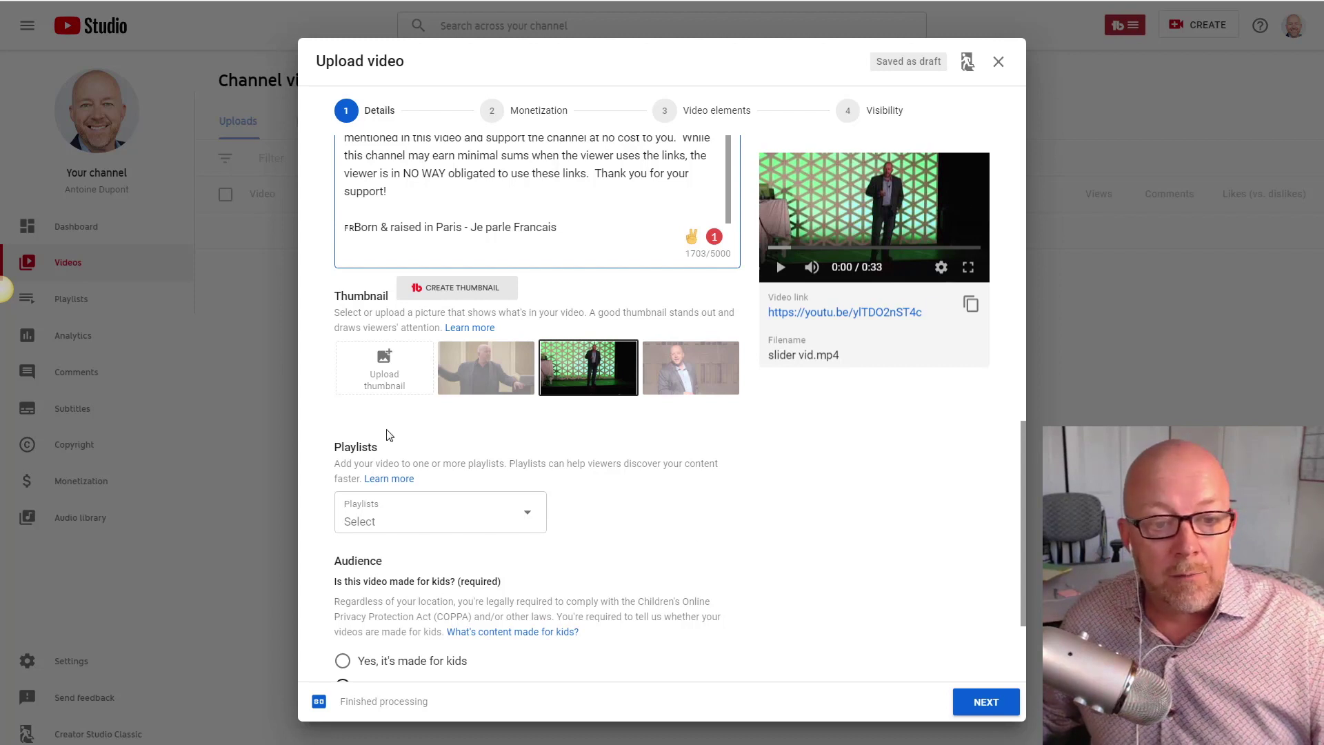
click(385, 373)
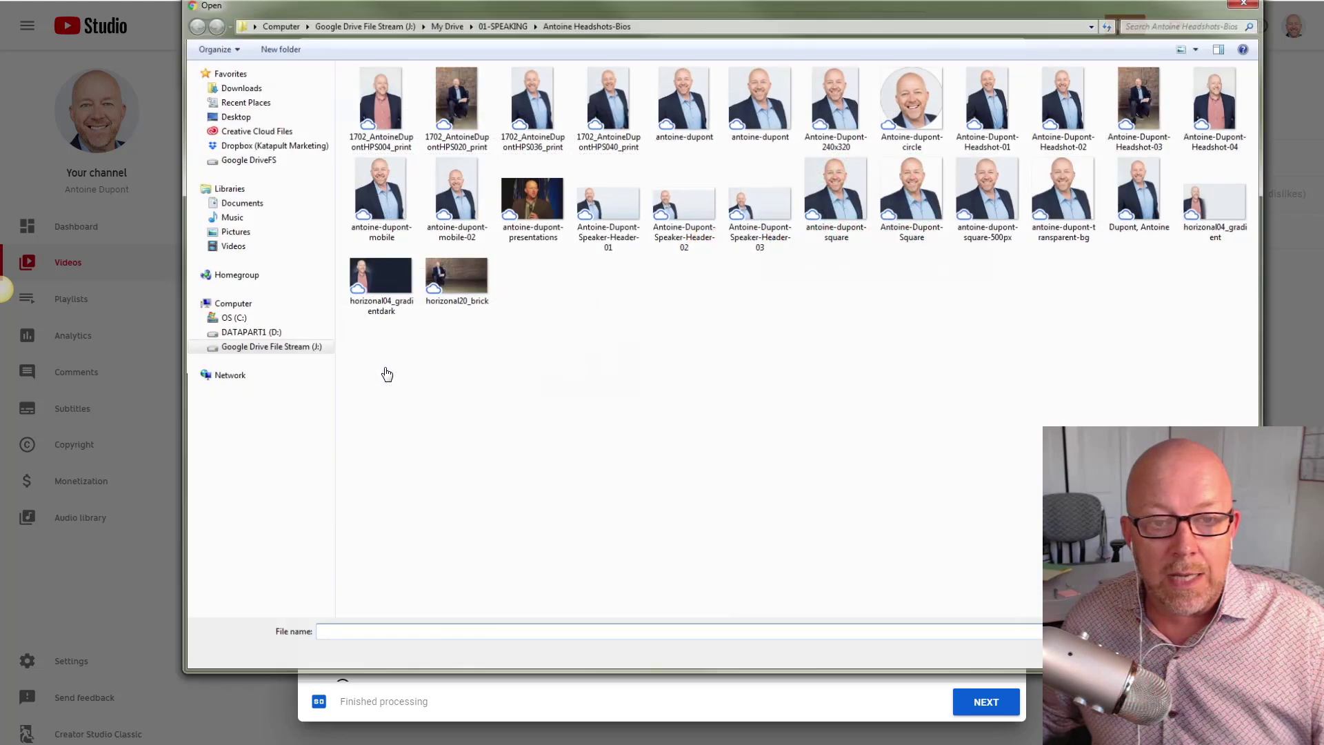
click(238, 117)
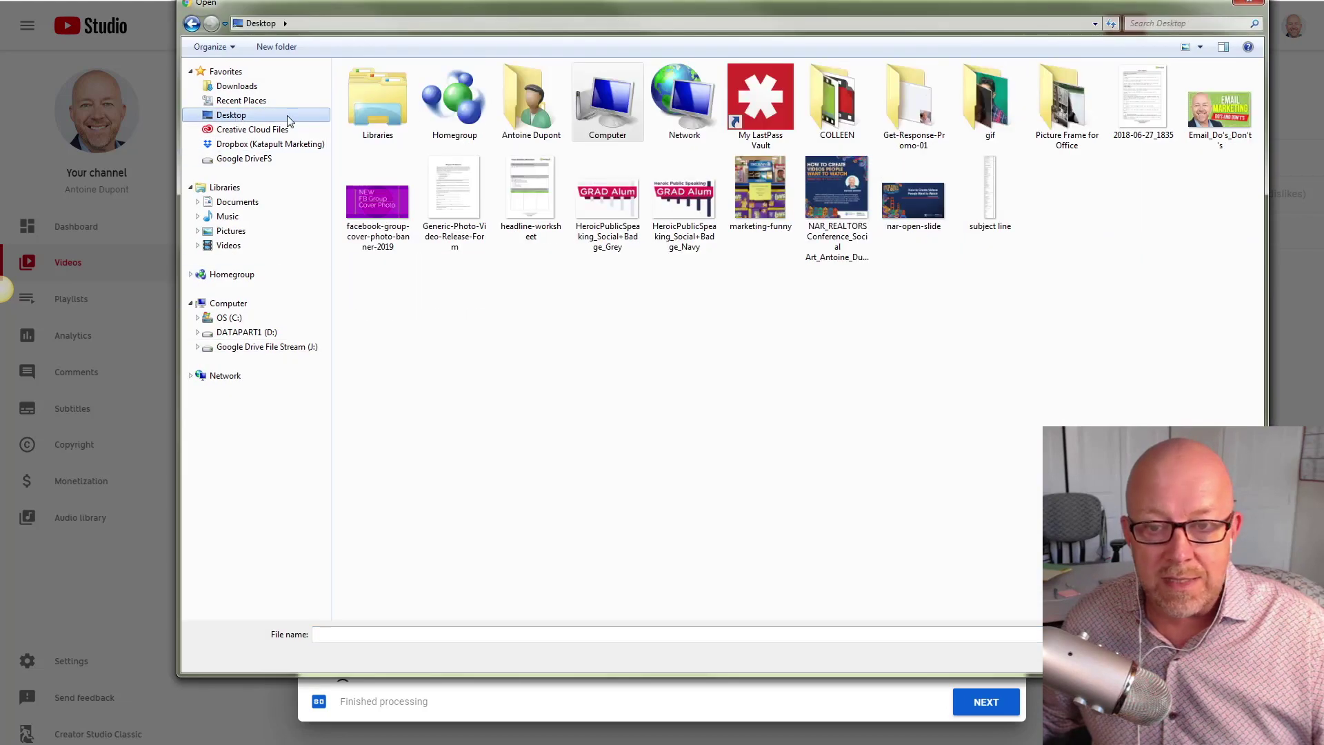
click(1206, 121)
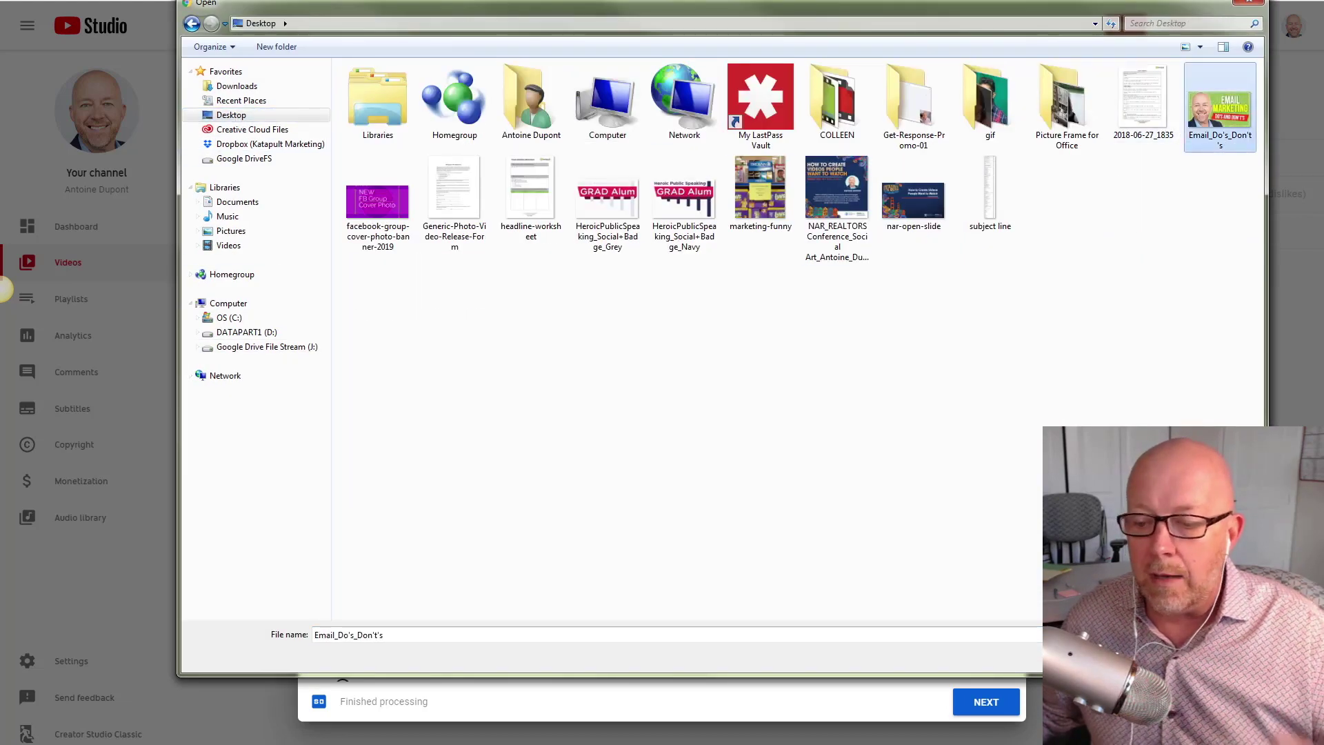
key(Return)
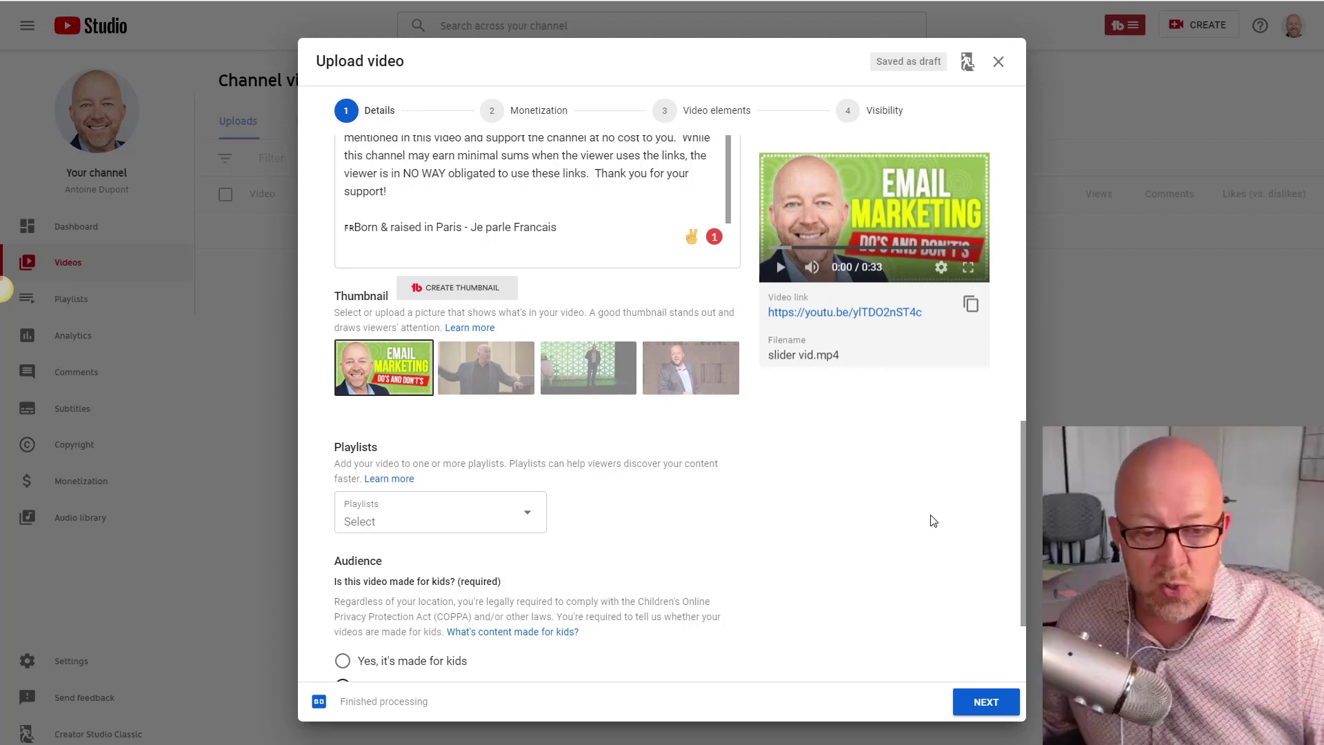
Add the video to the playlists Marketing Tips For Business Owners and Youtube Questions.
scroll(935, 509, down, 2)
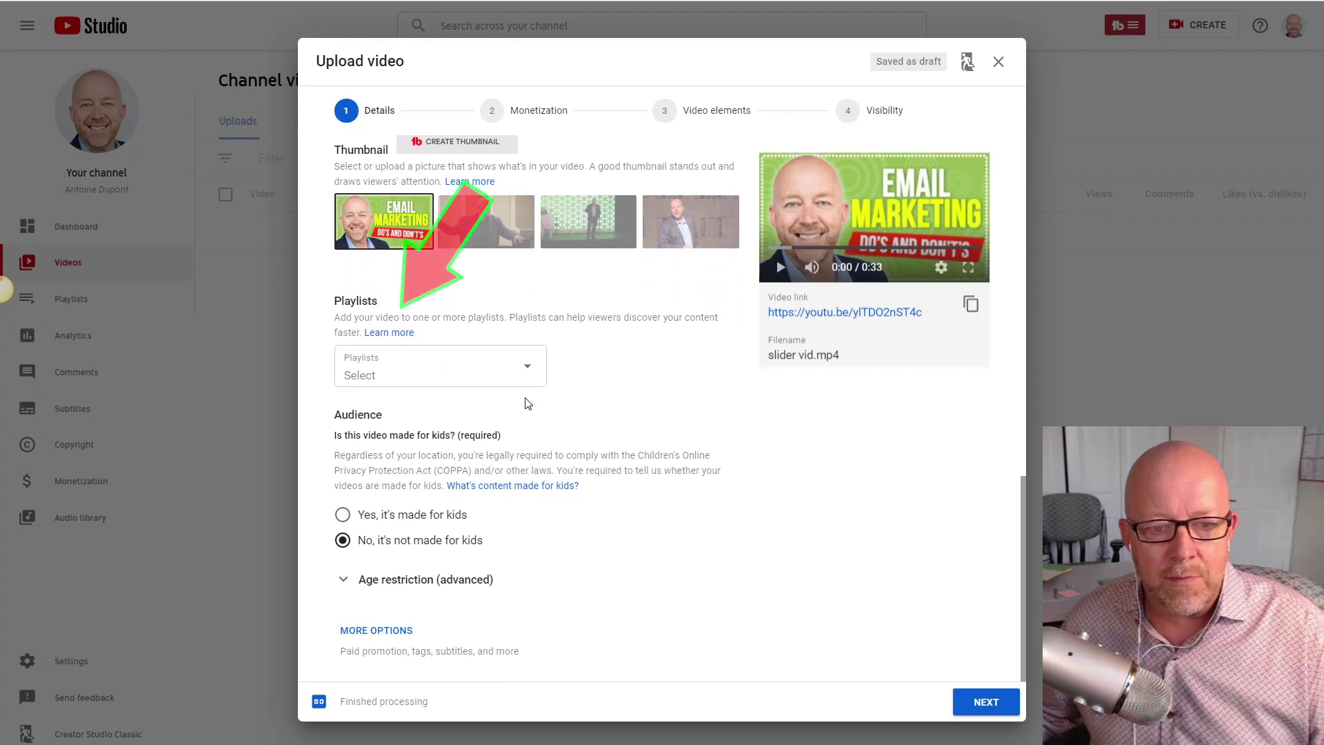
click(532, 371)
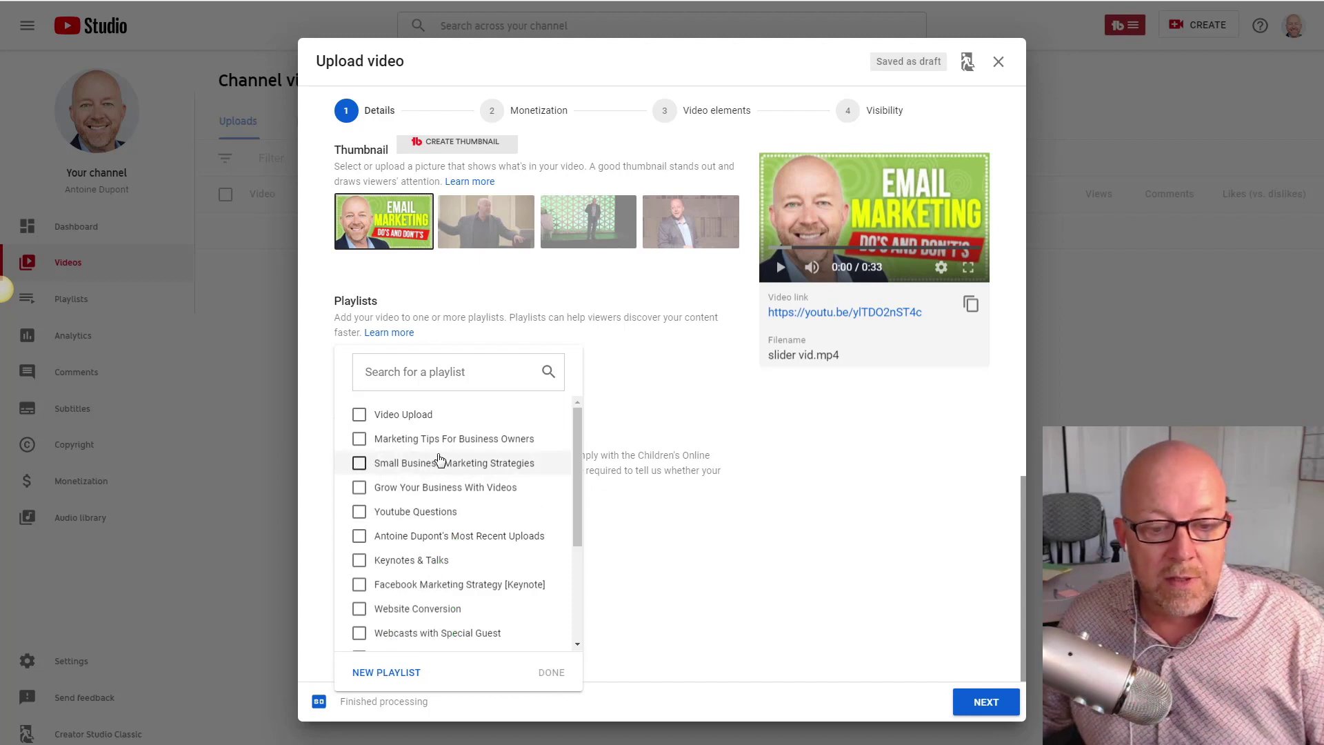
click(359, 439)
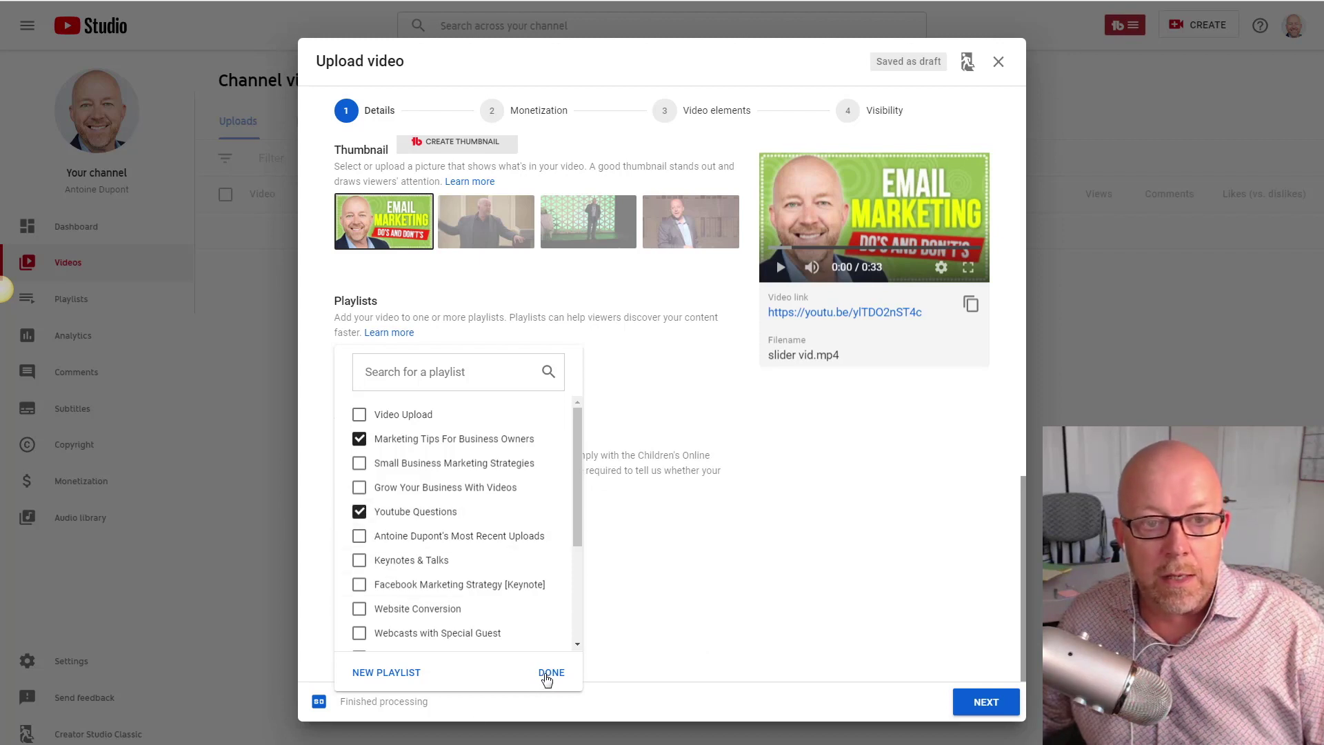
click(551, 673)
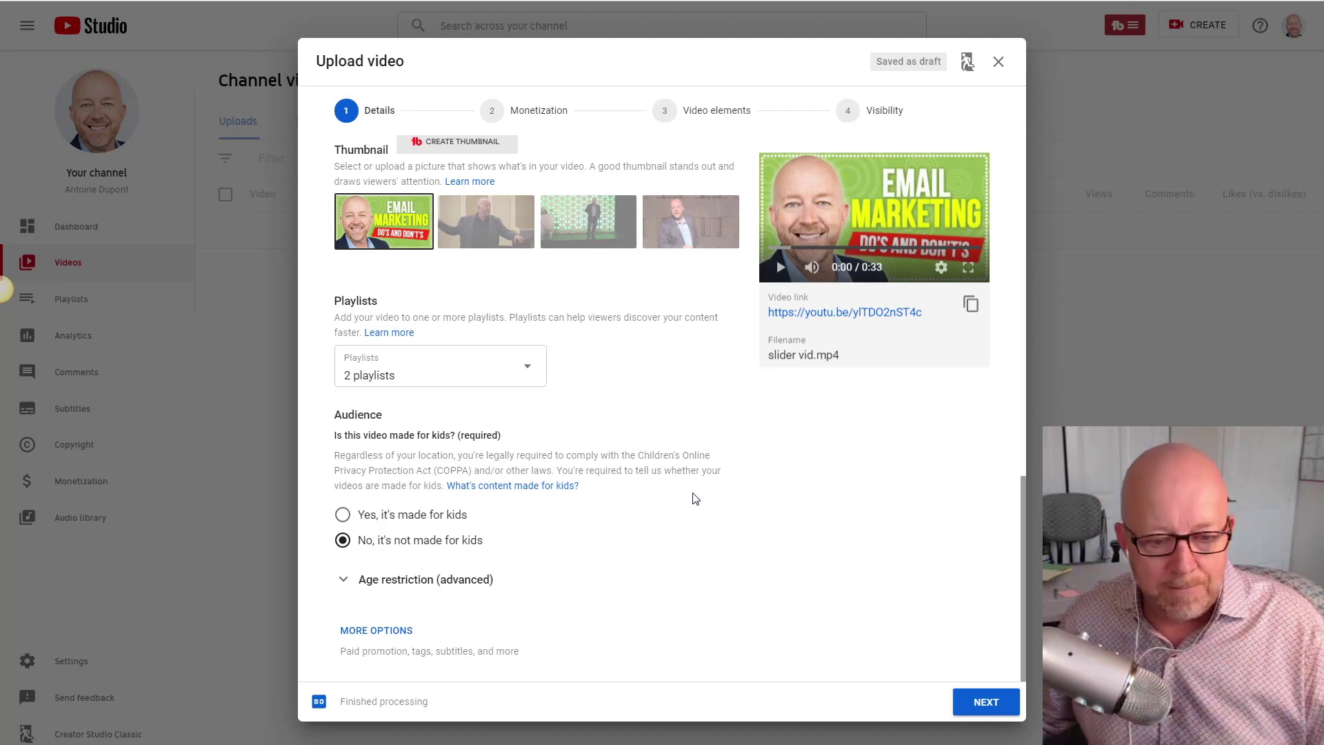
Expand the additional video details and add the tag "how to upload a video to youtube".
click(377, 631)
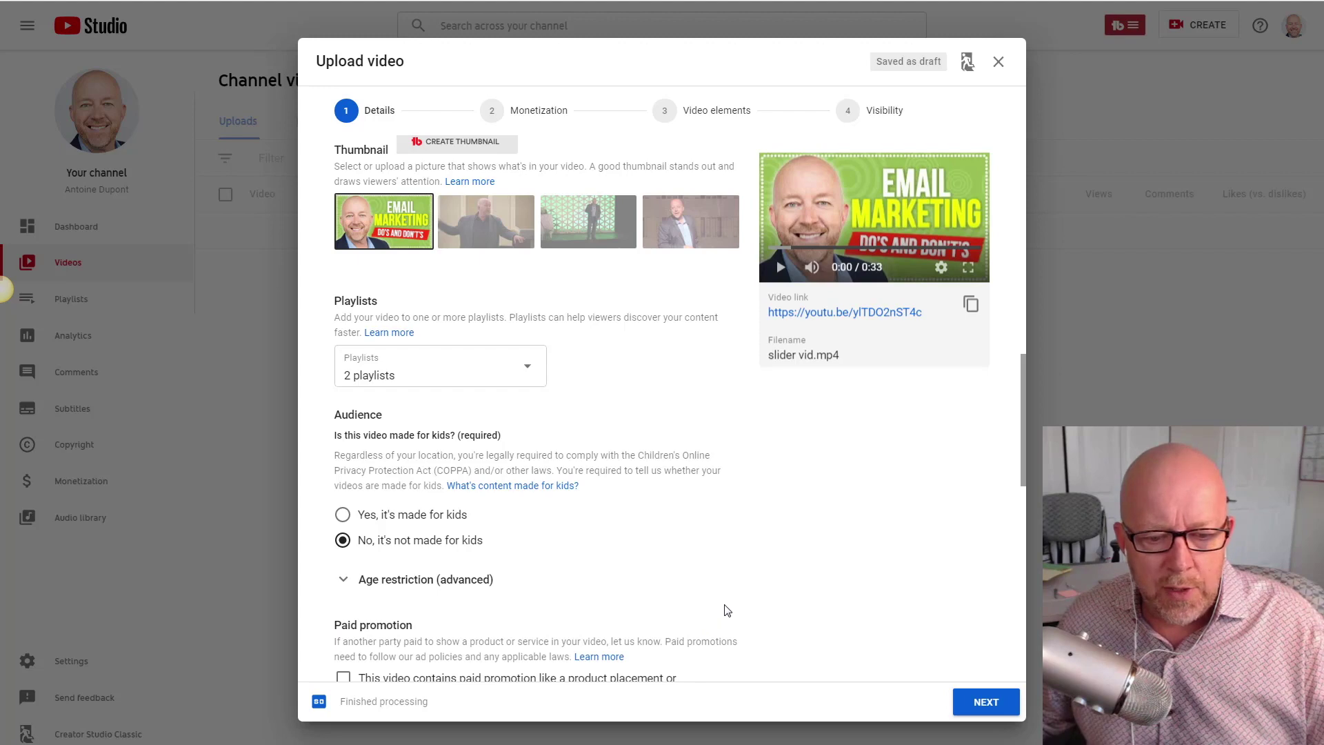
scroll(727, 611, down, 5)
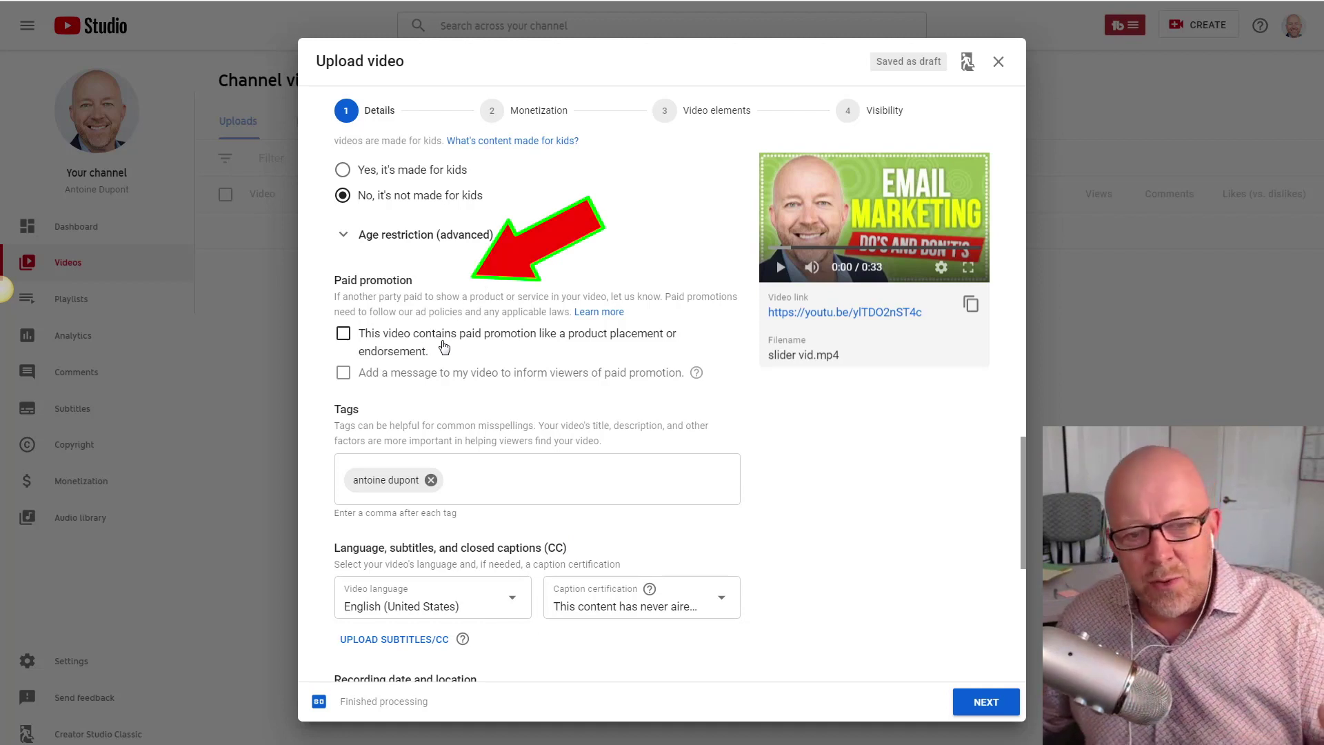
click(498, 483)
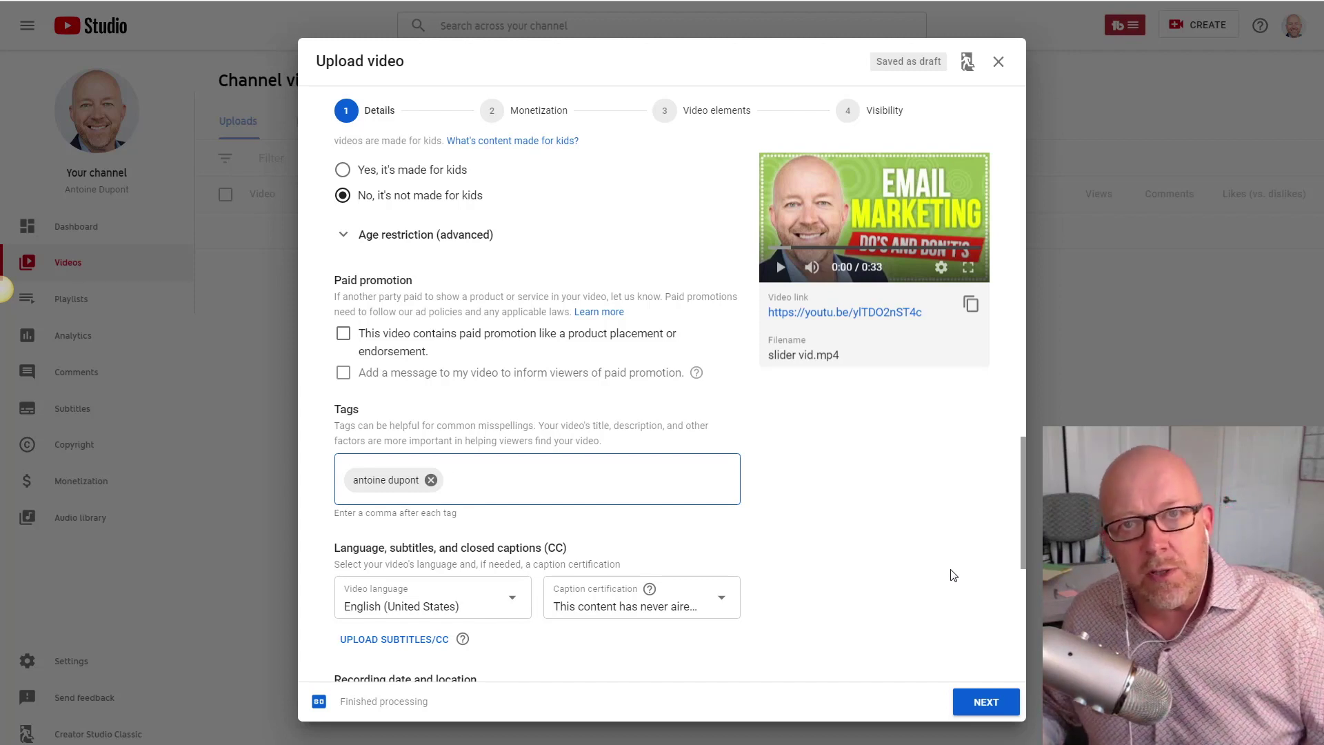
text(h)
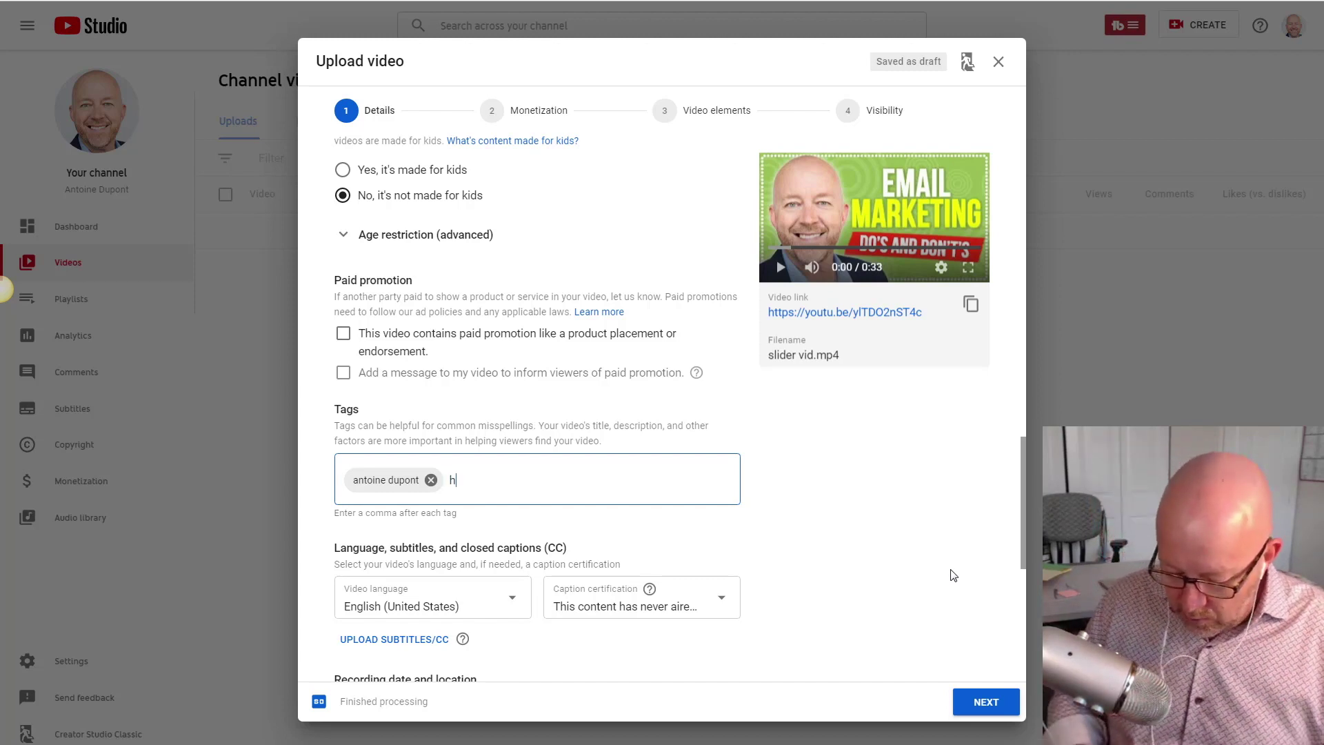
text(ow)
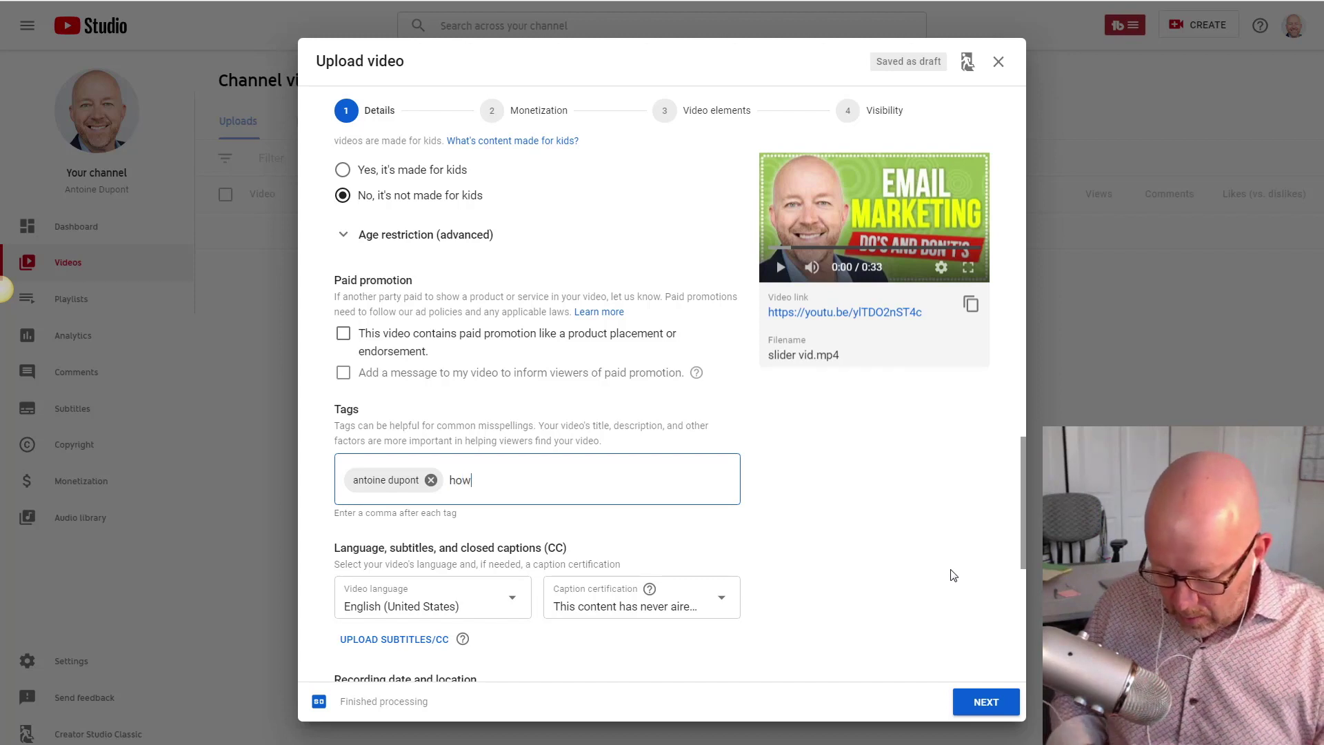
text( to upload)
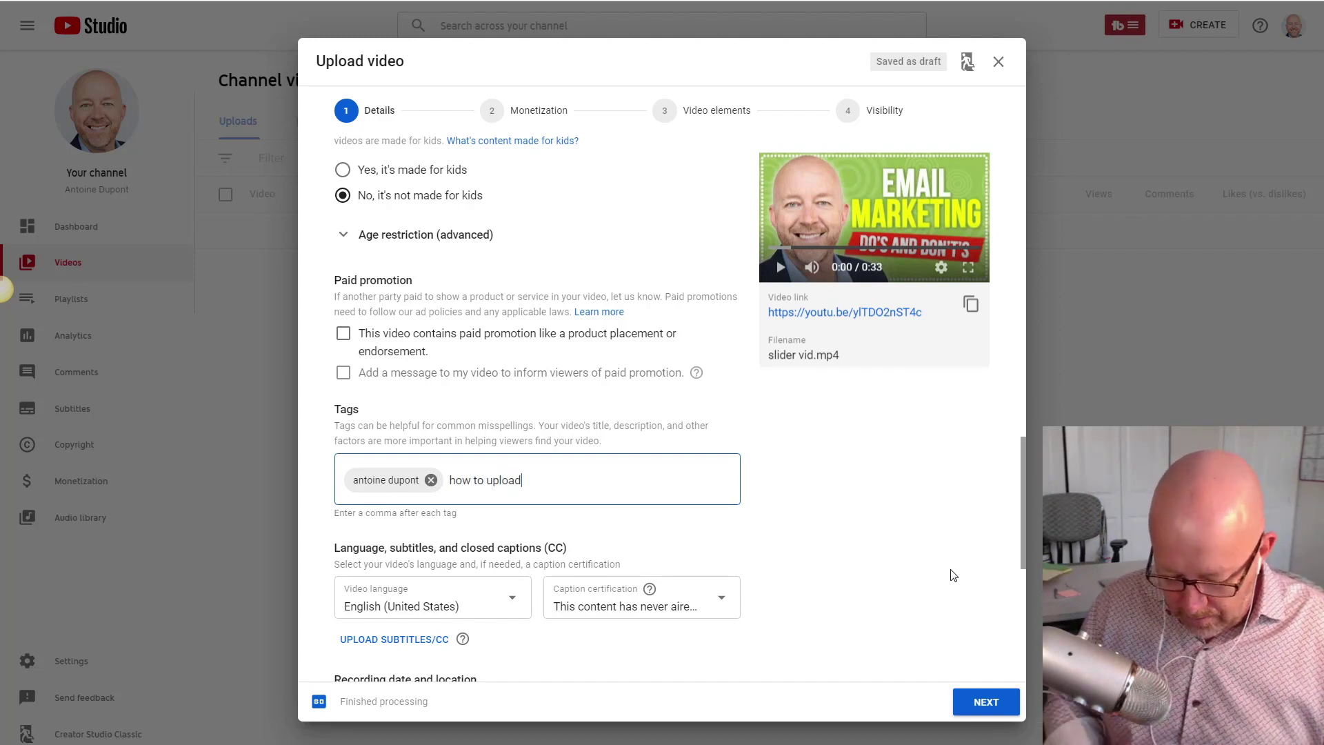
text( a video to )
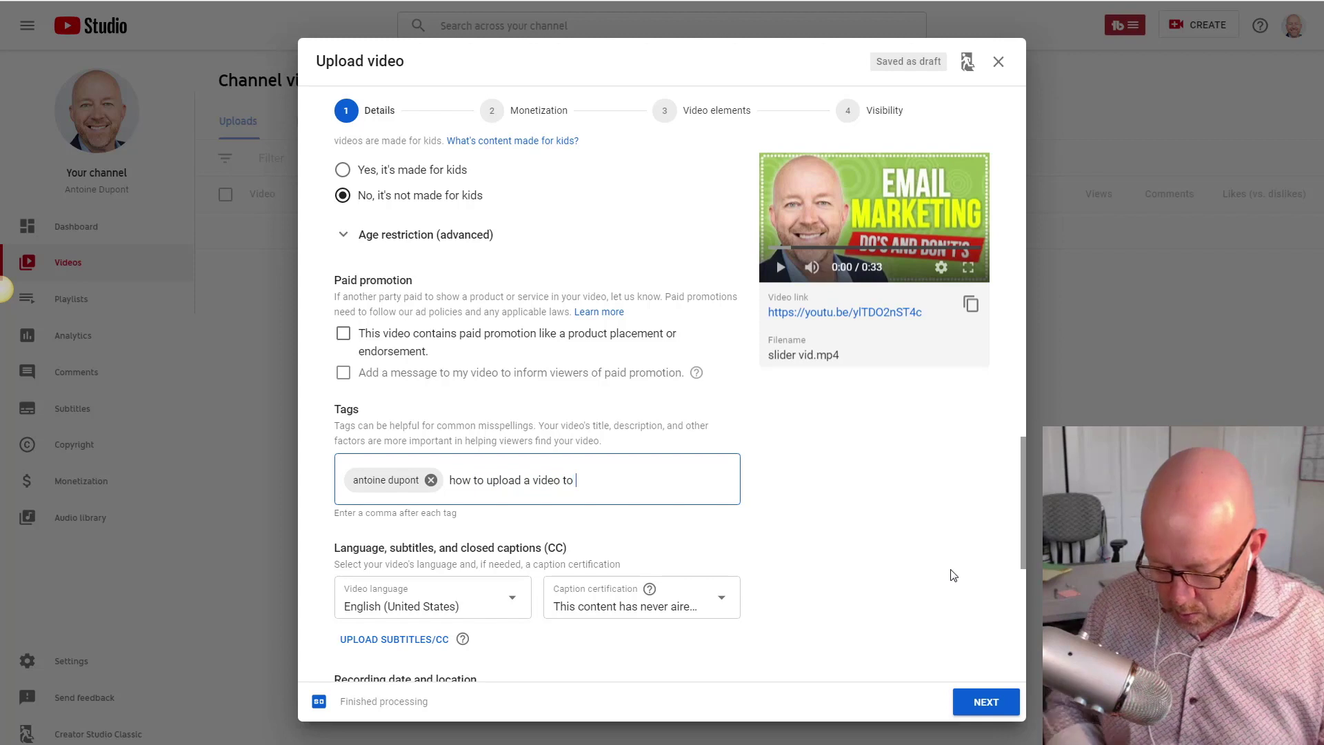
text(youtube,)
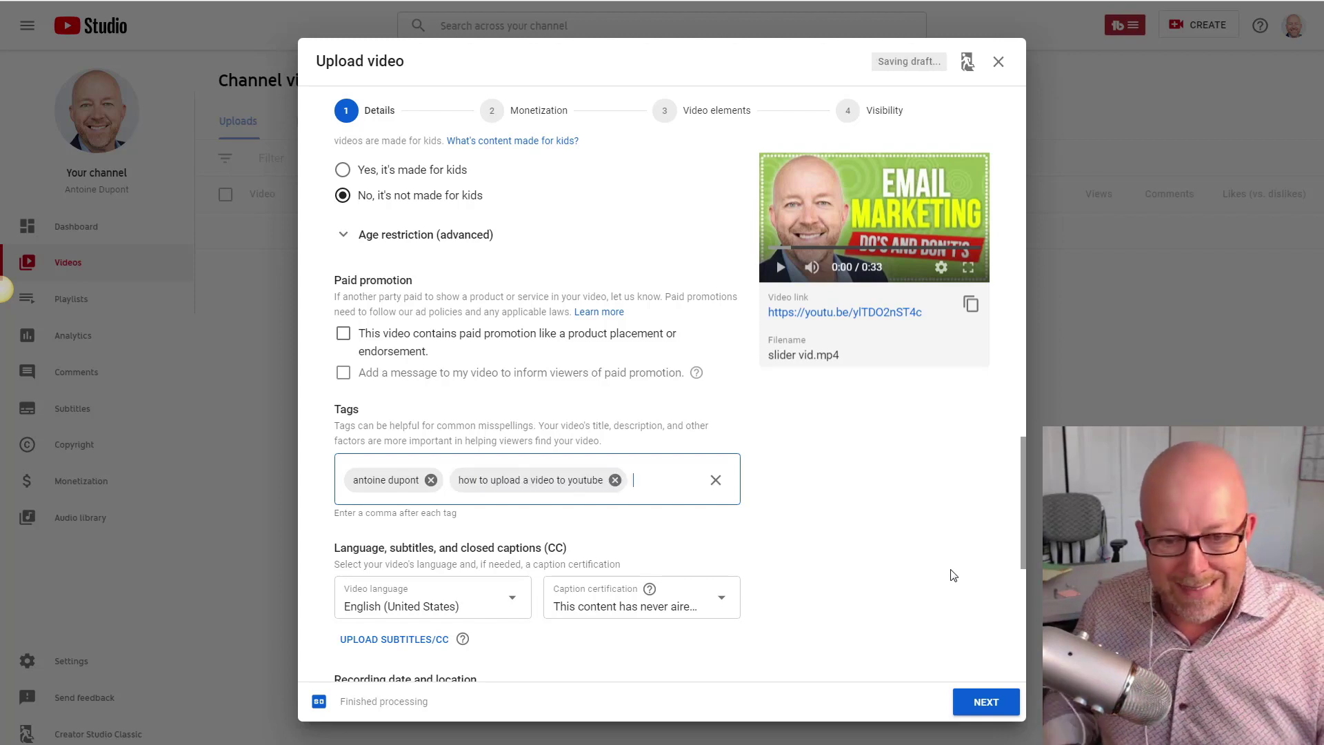
click(743, 550)
Choose English (United States) as the video language.
scroll(801, 549, down, 3)
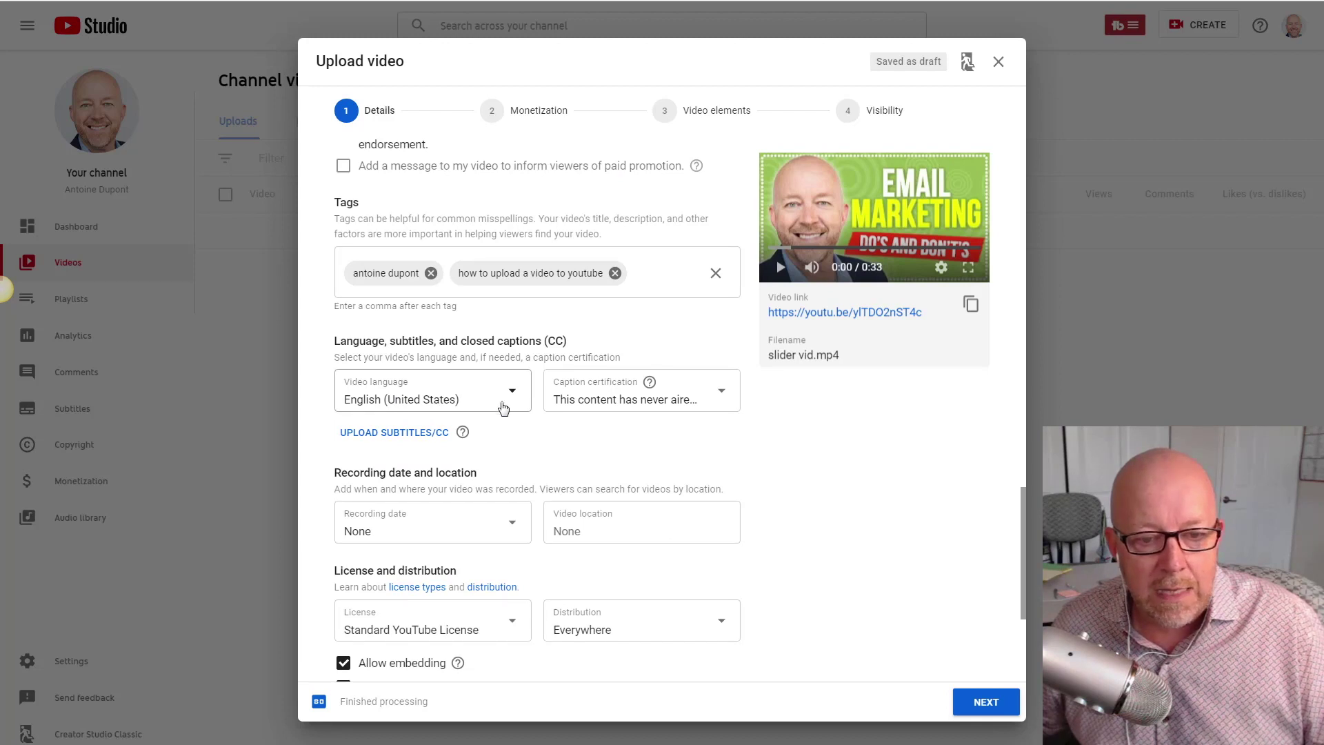
click(514, 400)
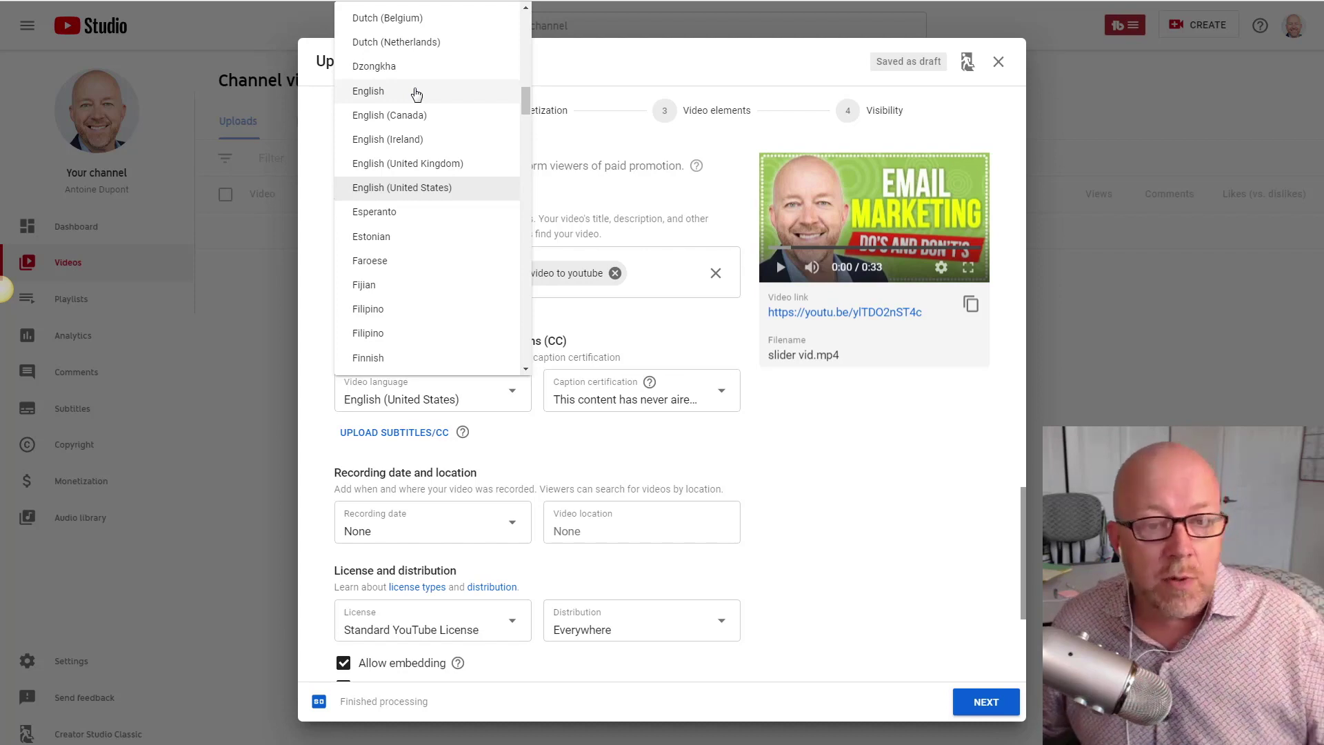
click(428, 191)
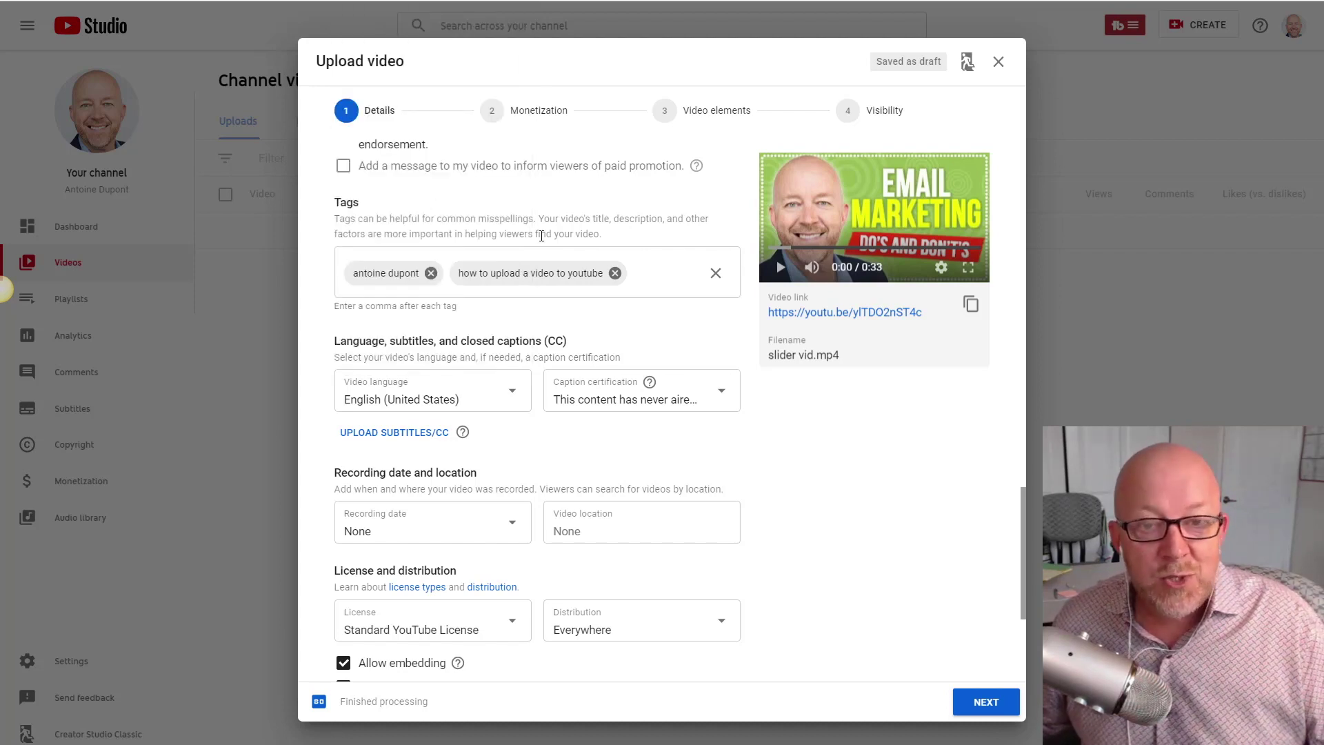
Set the caption certification to "This content has never aired on television in the U.S.".
click(723, 395)
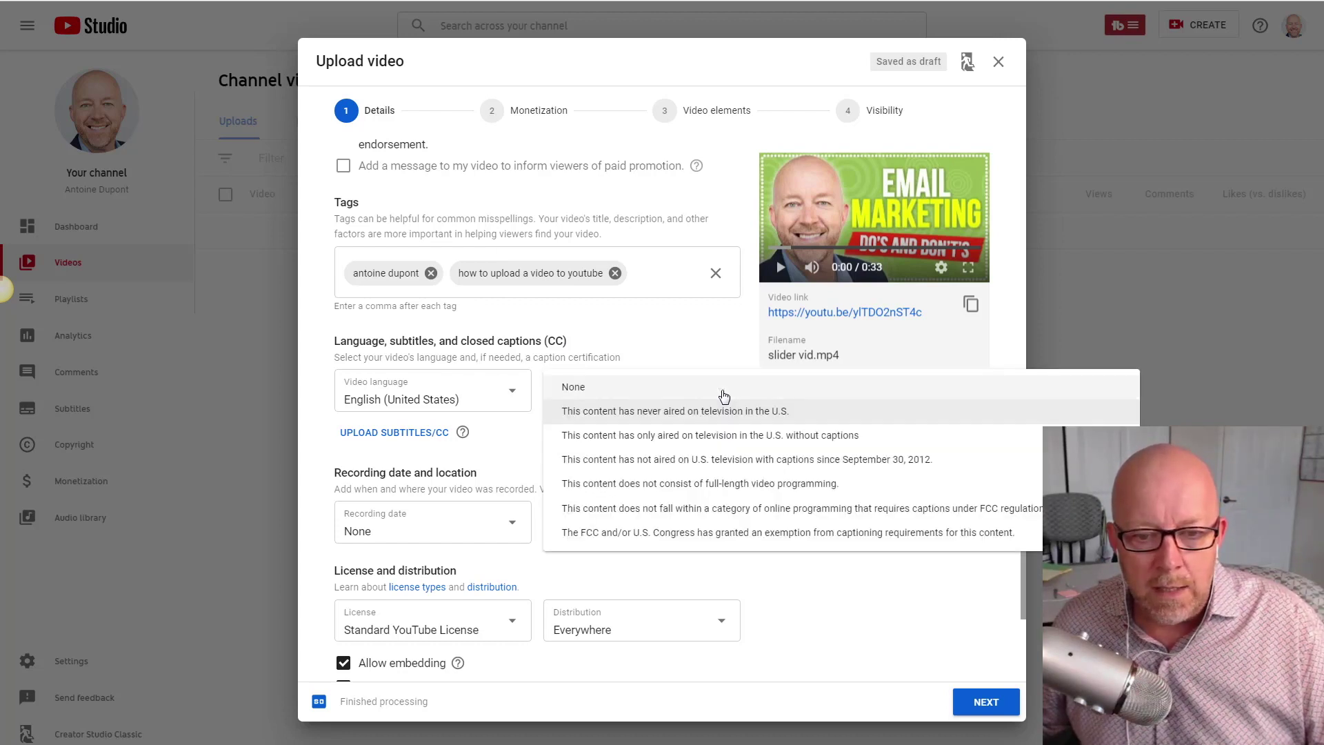
click(723, 395)
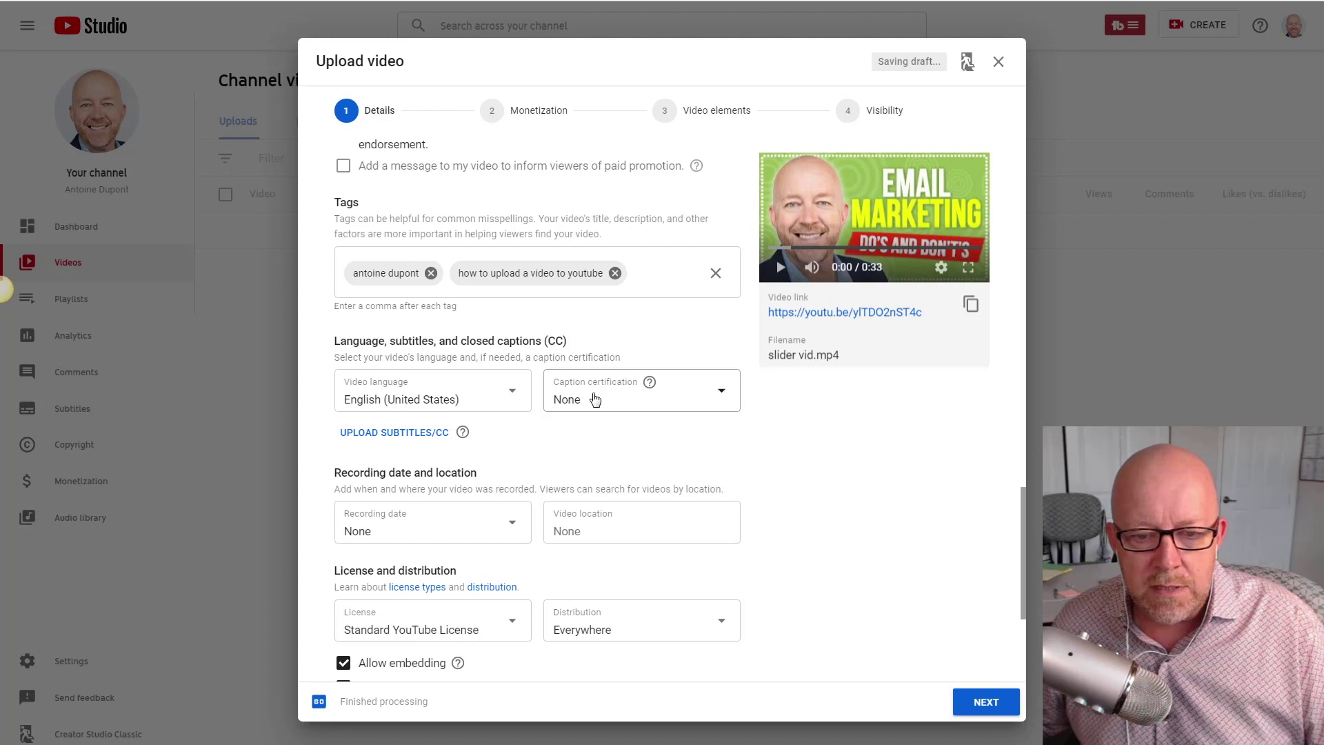
click(720, 403)
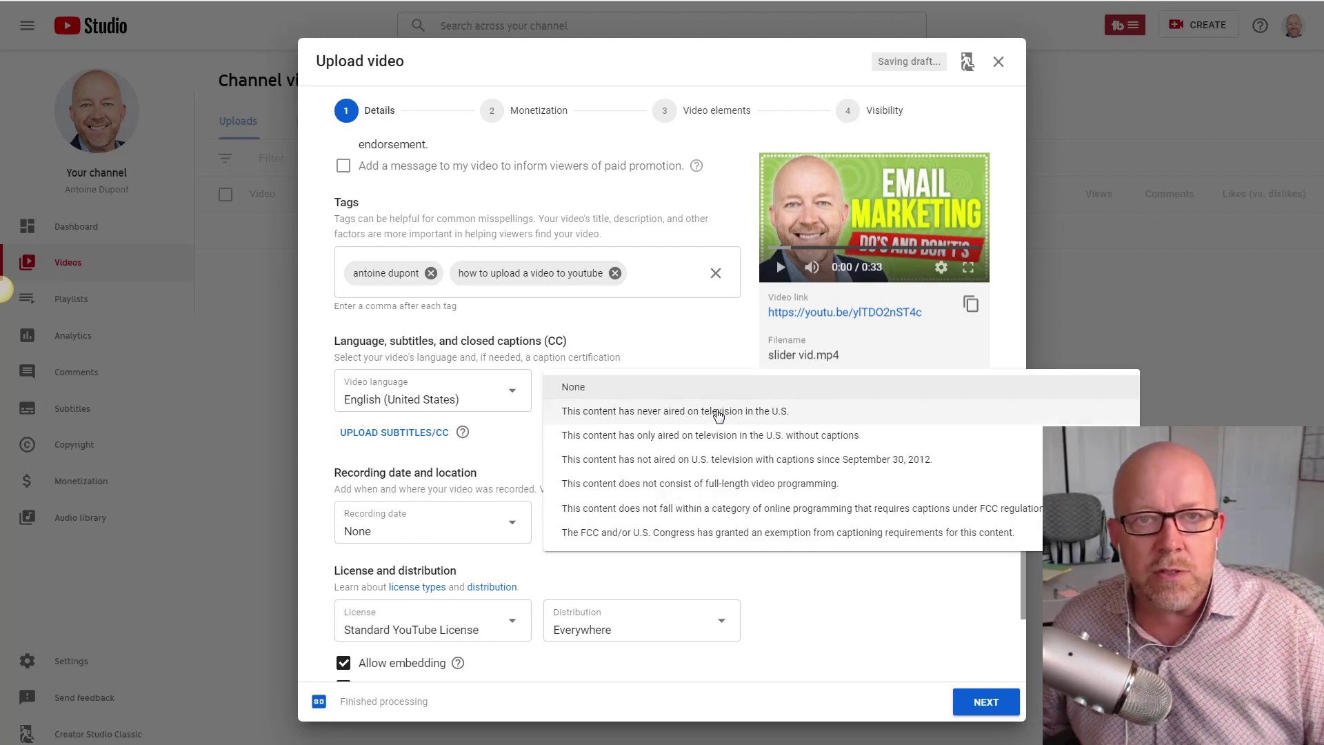
click(719, 415)
click(725, 398)
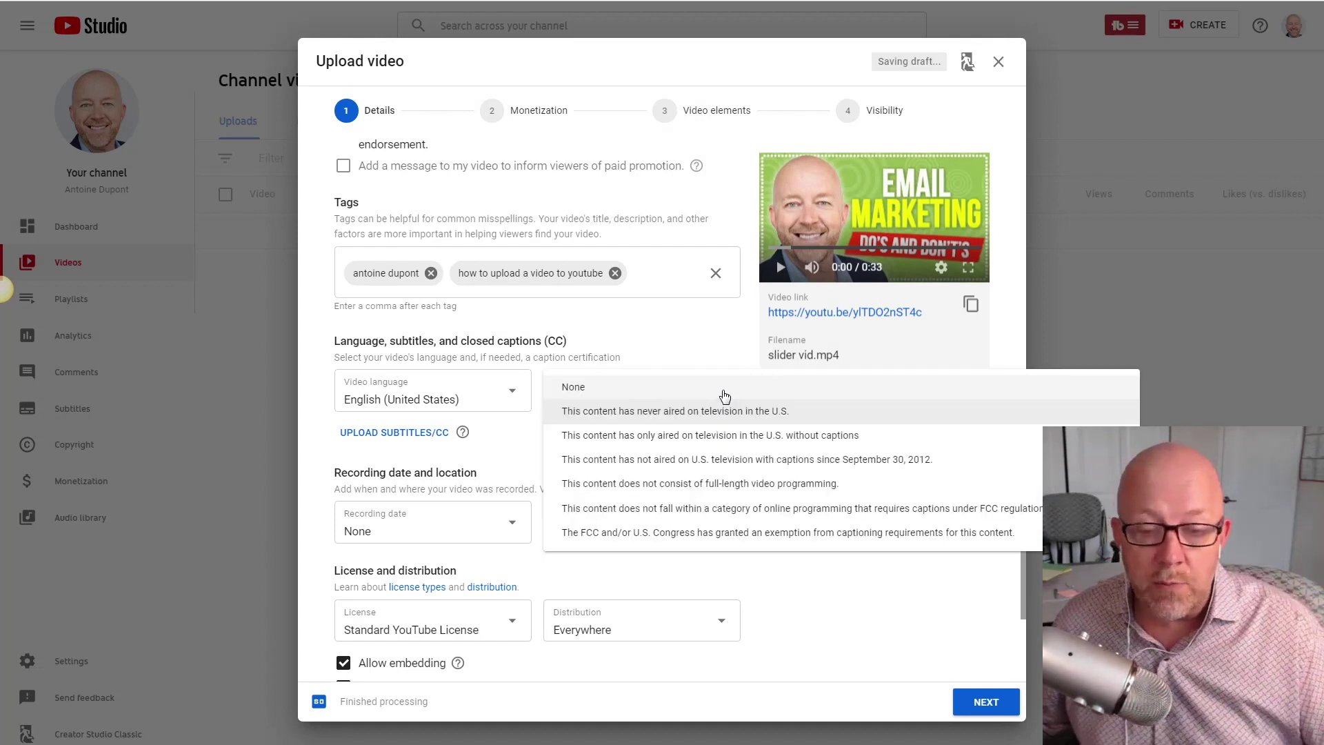
click(723, 412)
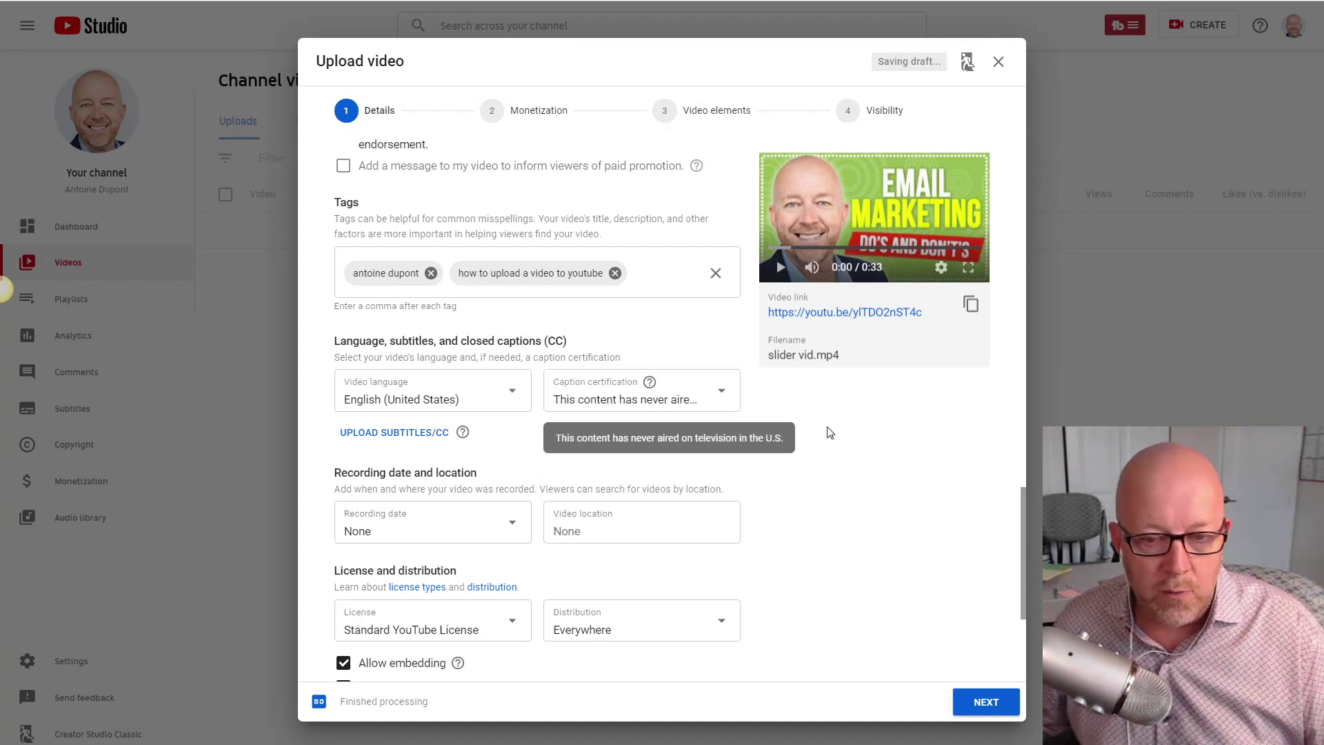
Set the video's recording date to Dec 10, 2019.
click(494, 529)
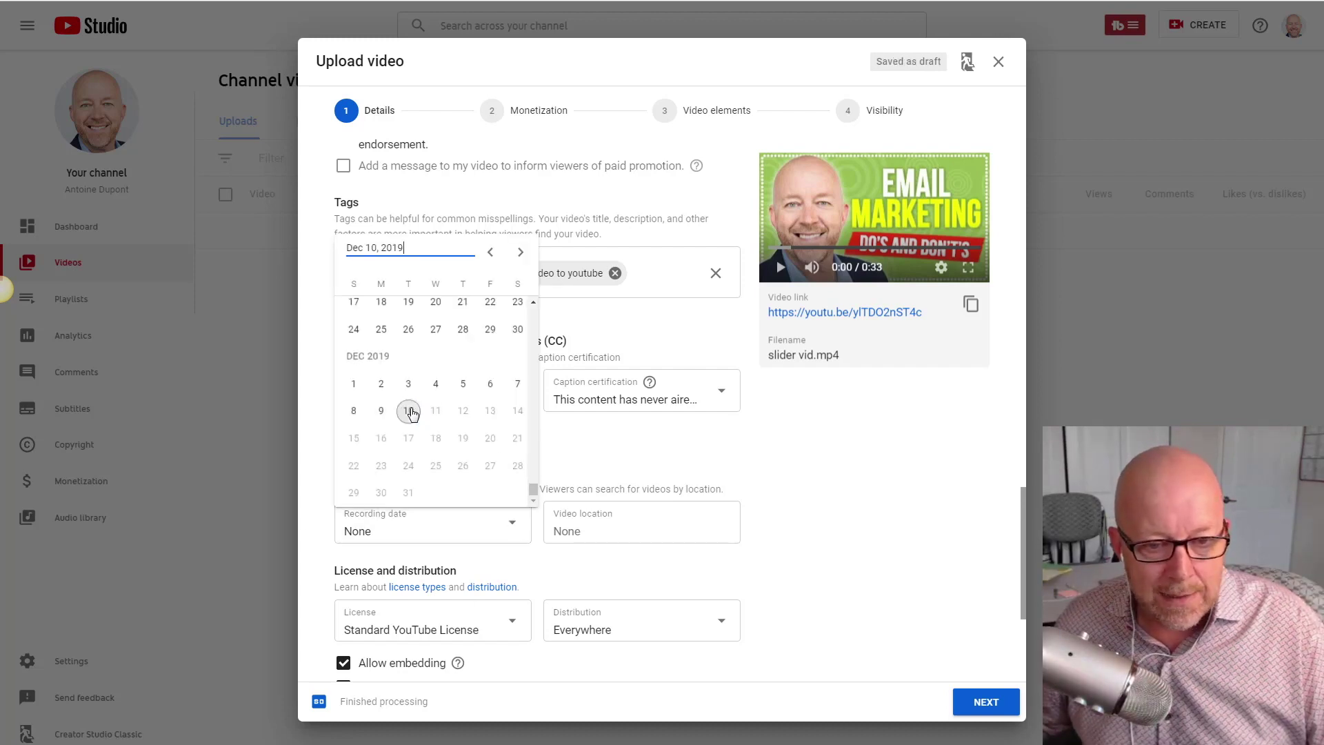
click(409, 411)
Search the video locations for "west" and choose None as the location.
scroll(752, 514, down, 2)
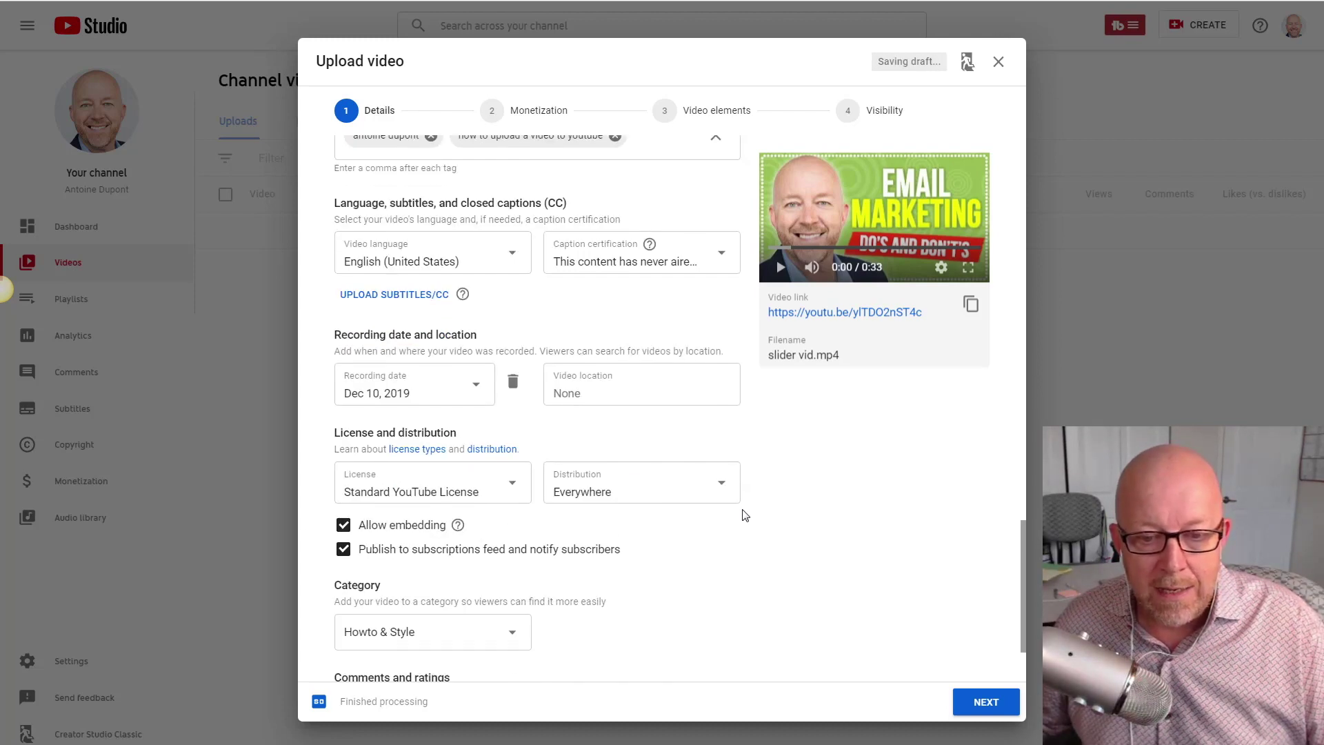
click(617, 389)
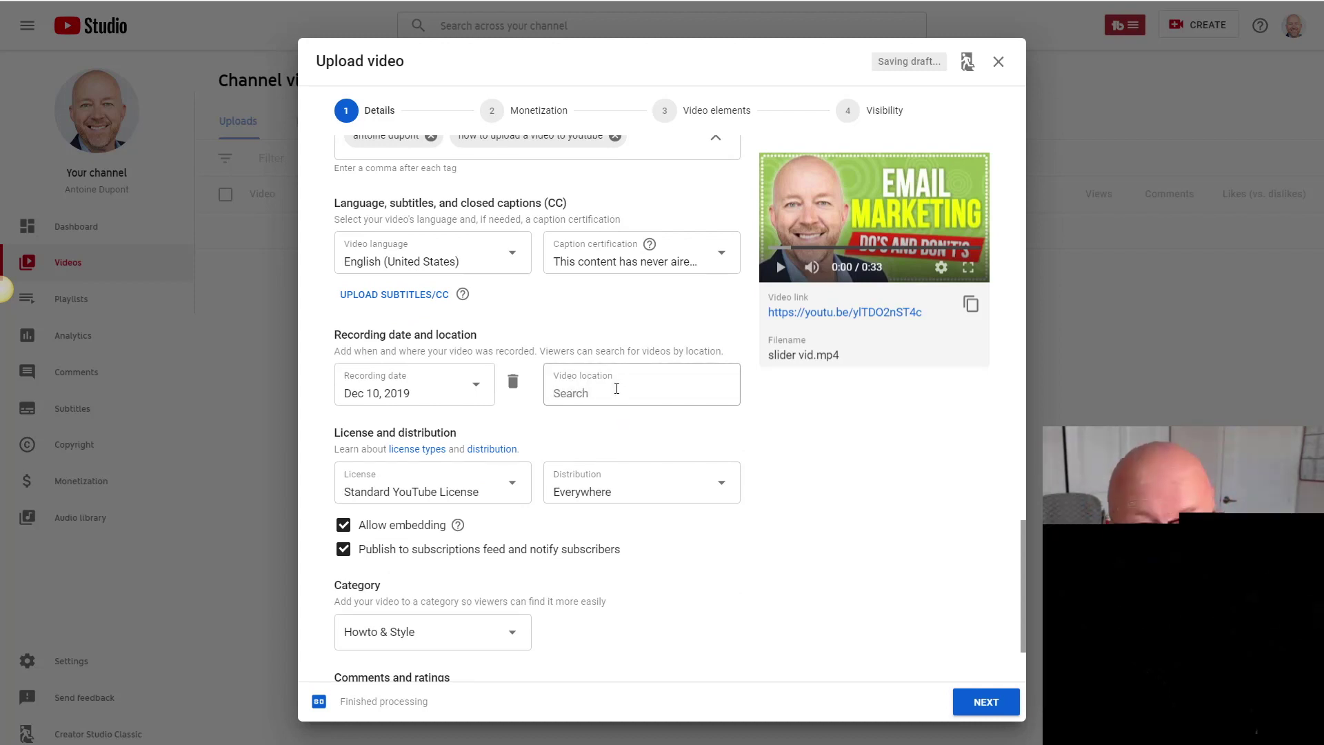
text(wes)
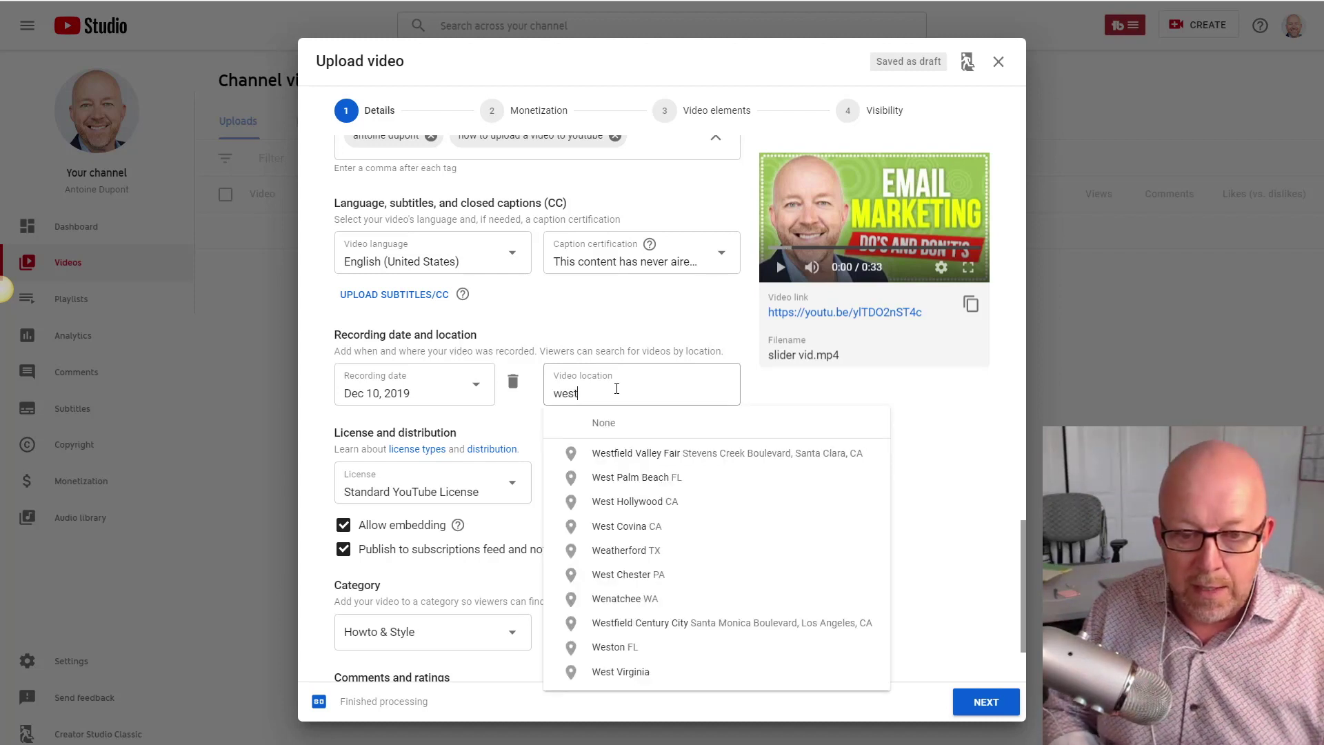
text(t)
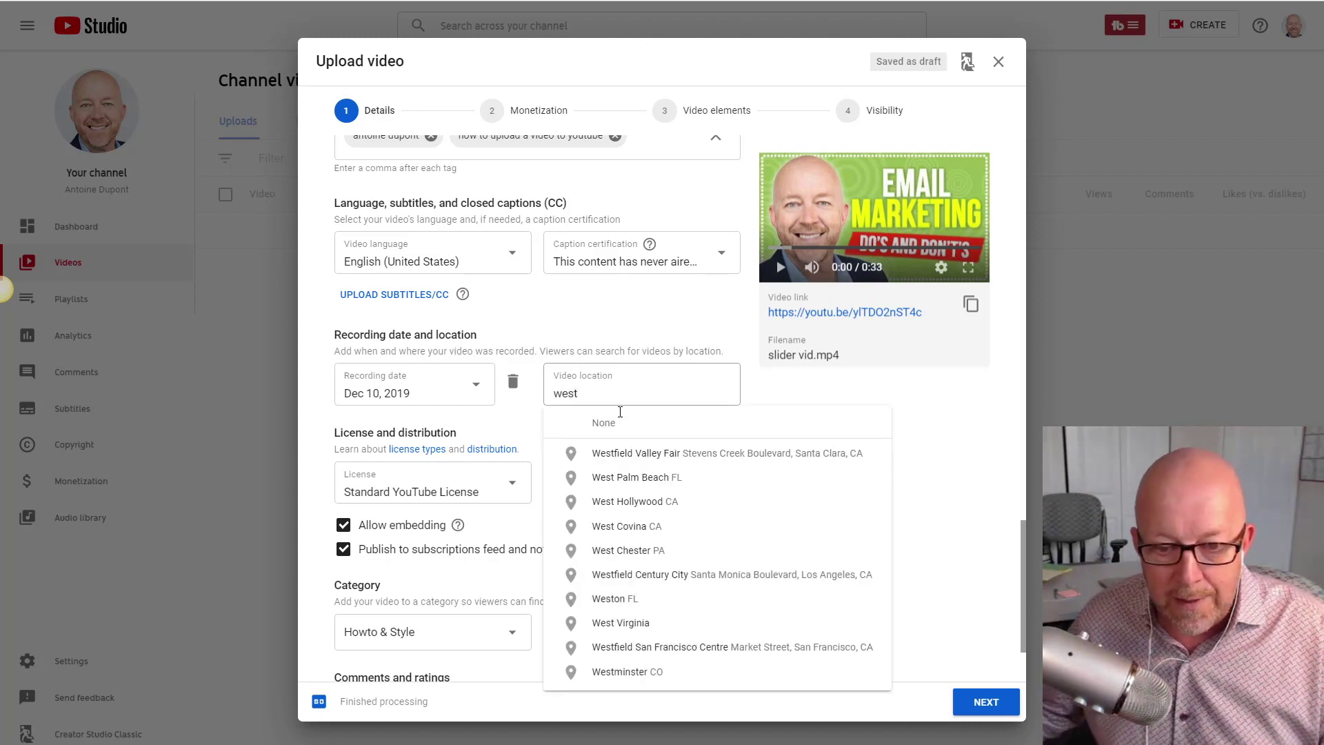
click(604, 422)
Select Standard YouTube License as the video's license and Everywhere as its distribution.
scroll(552, 428, down, 1)
click(511, 422)
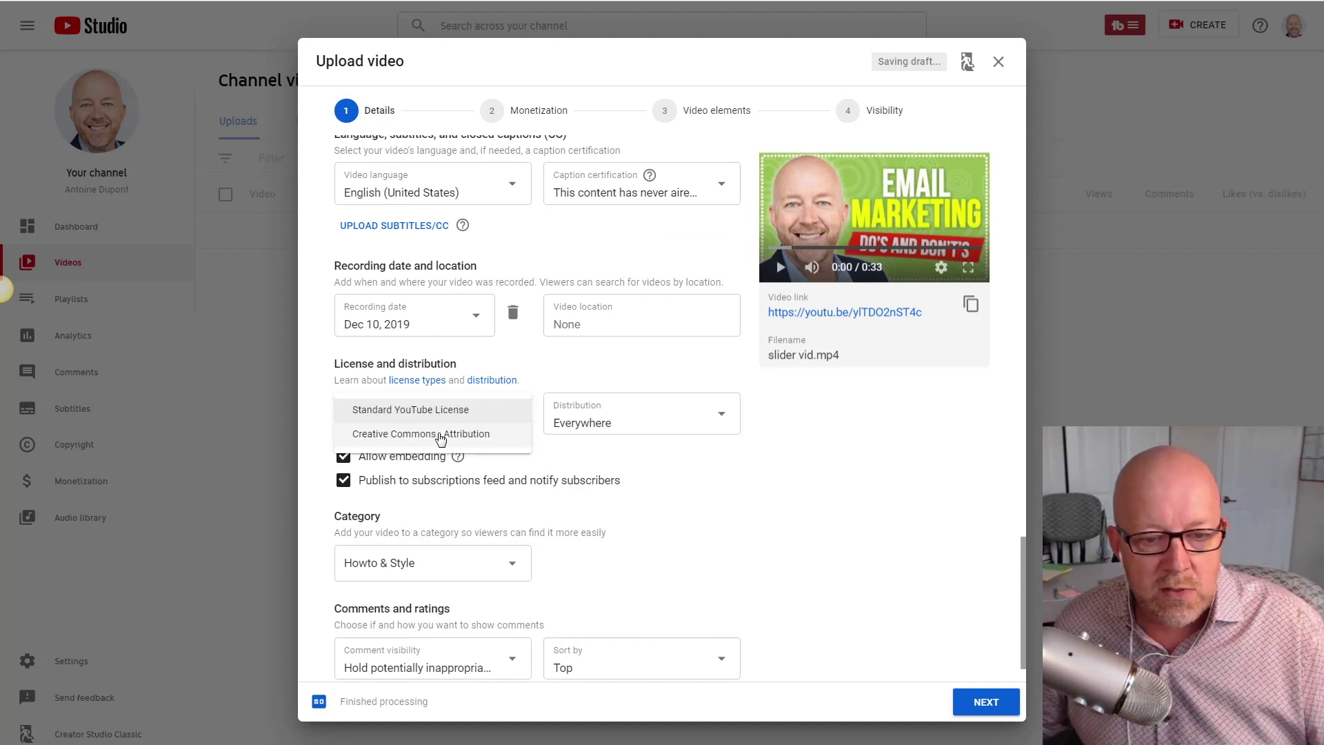
click(434, 423)
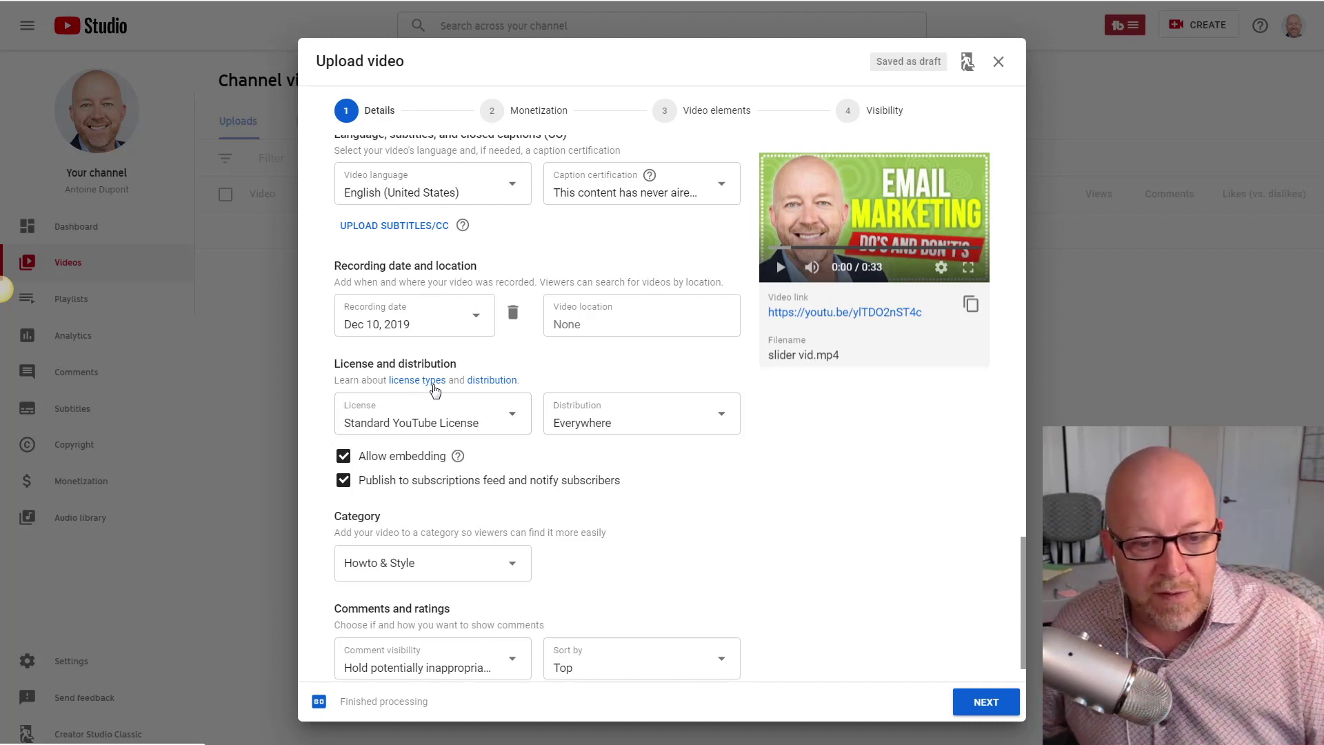
click(648, 426)
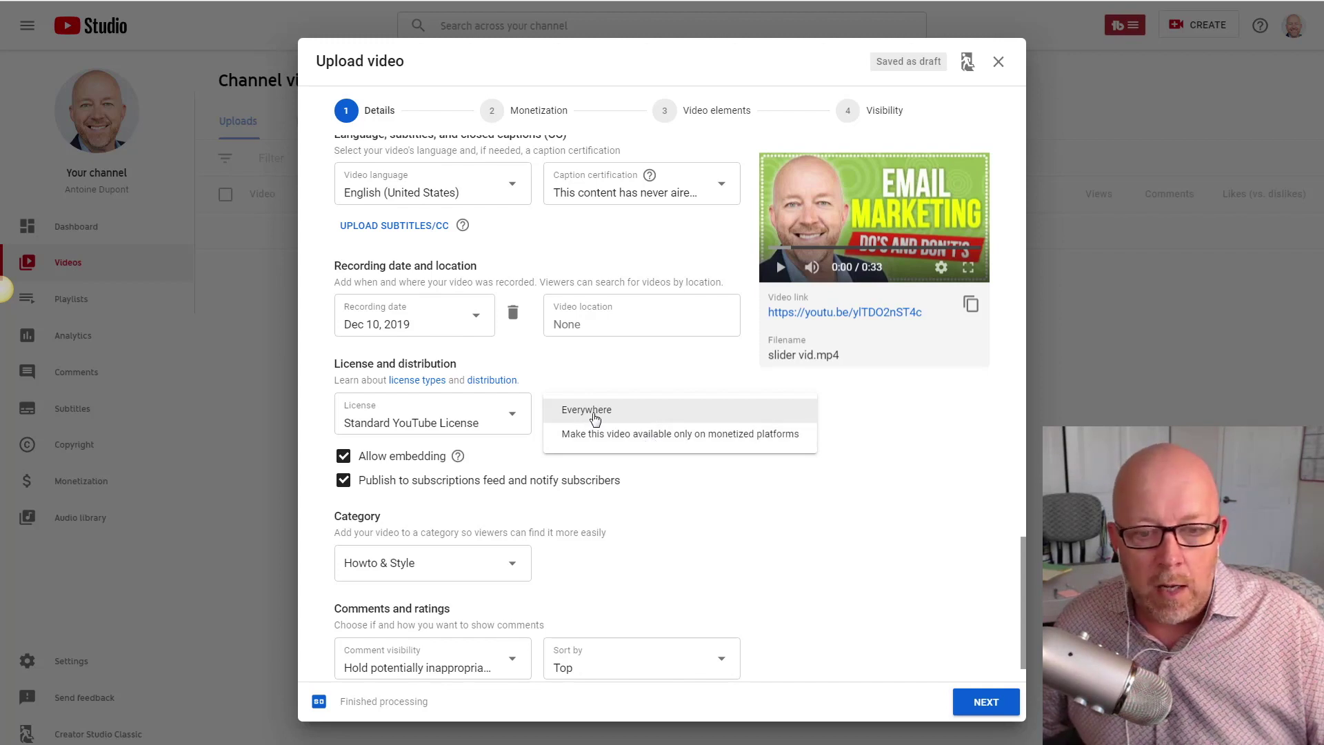
click(595, 416)
Choose Howto & Style as the video's category.
scroll(833, 460, down, 1)
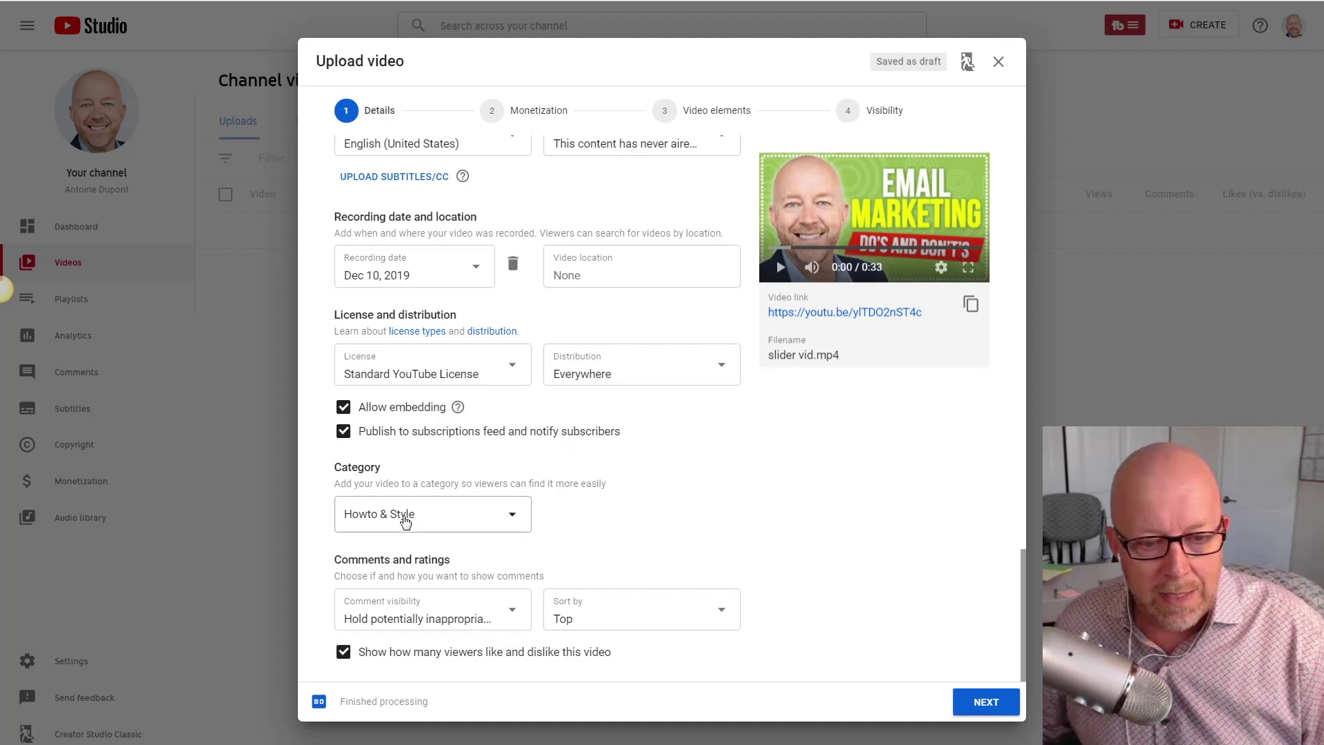
click(520, 518)
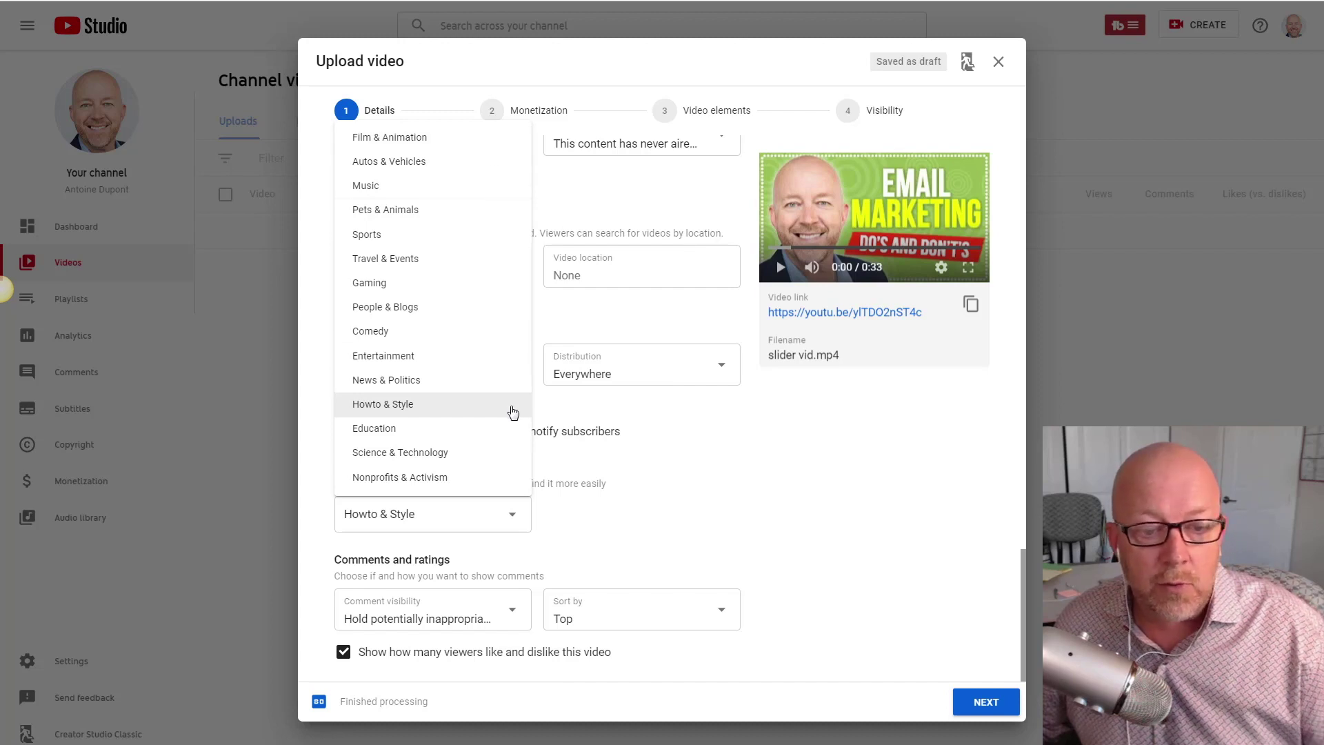
click(393, 405)
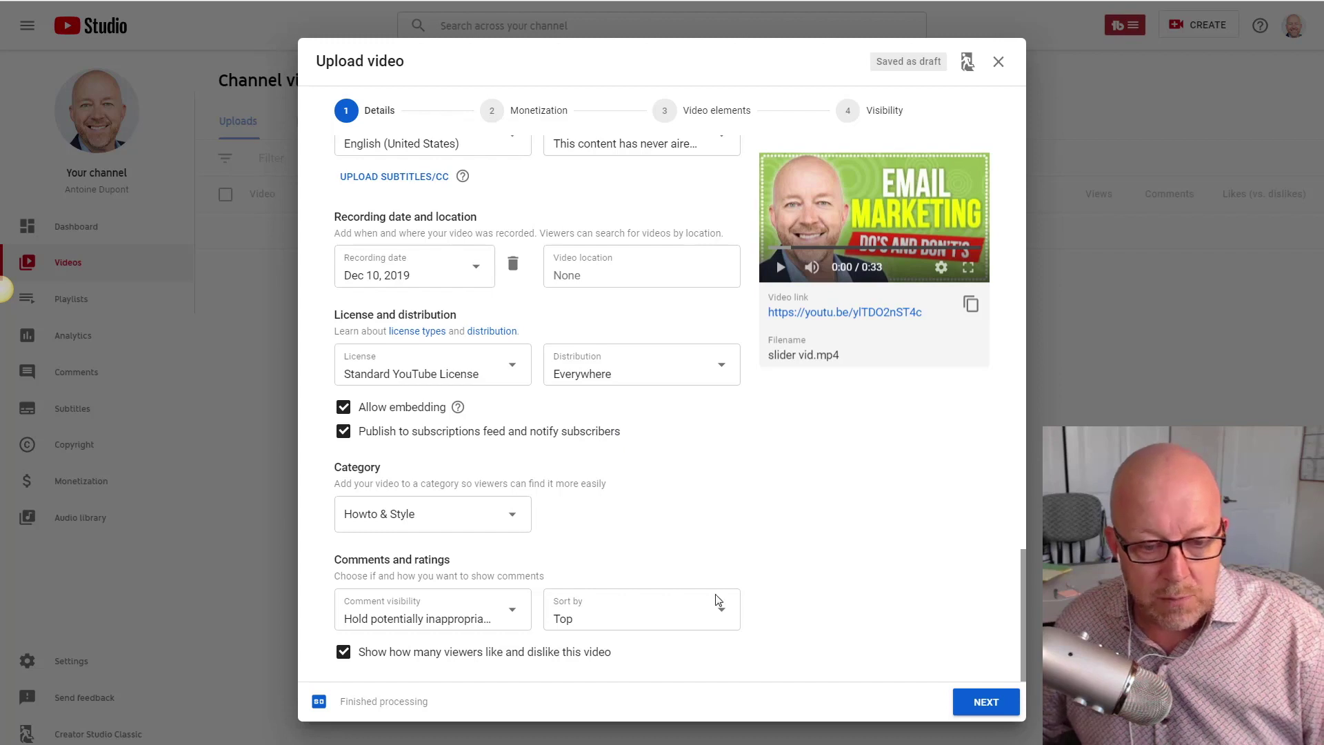
Set comment visibility to hold potentially inappropriate comments for review and sort the comments by Top.
click(512, 616)
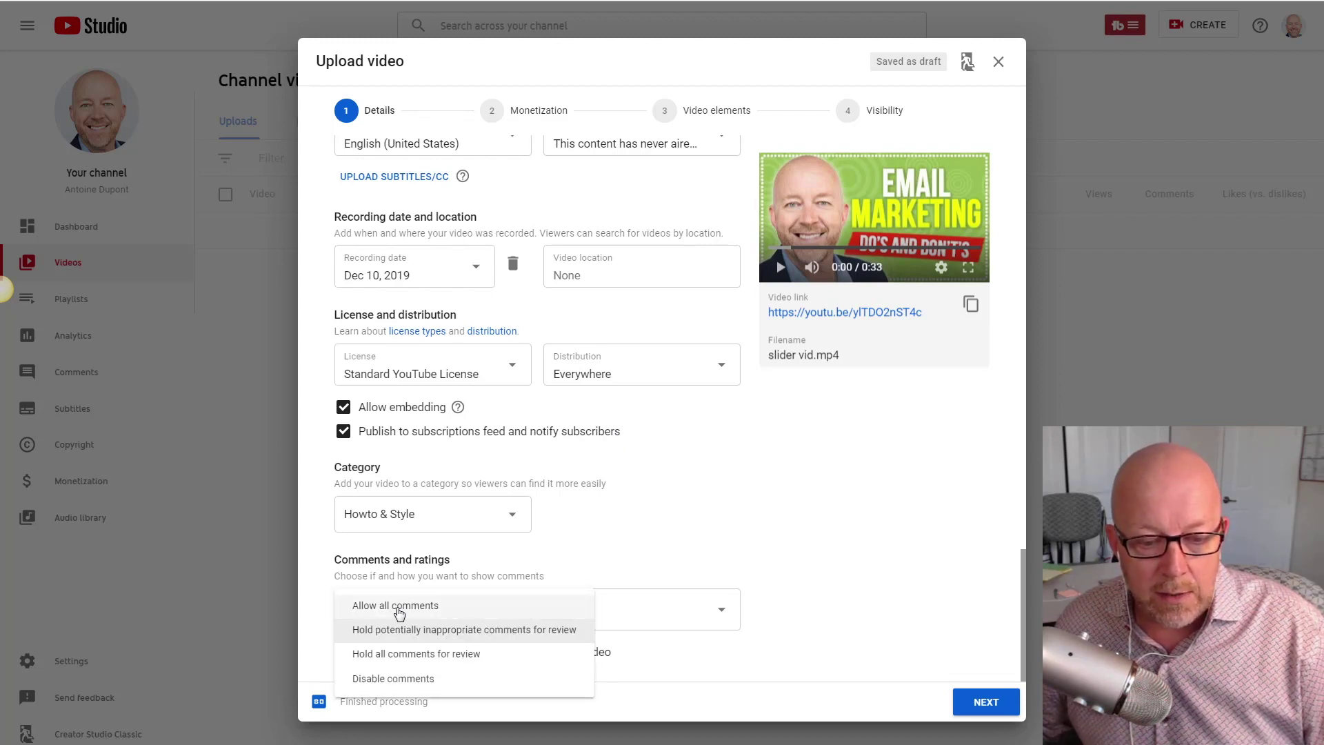
click(437, 630)
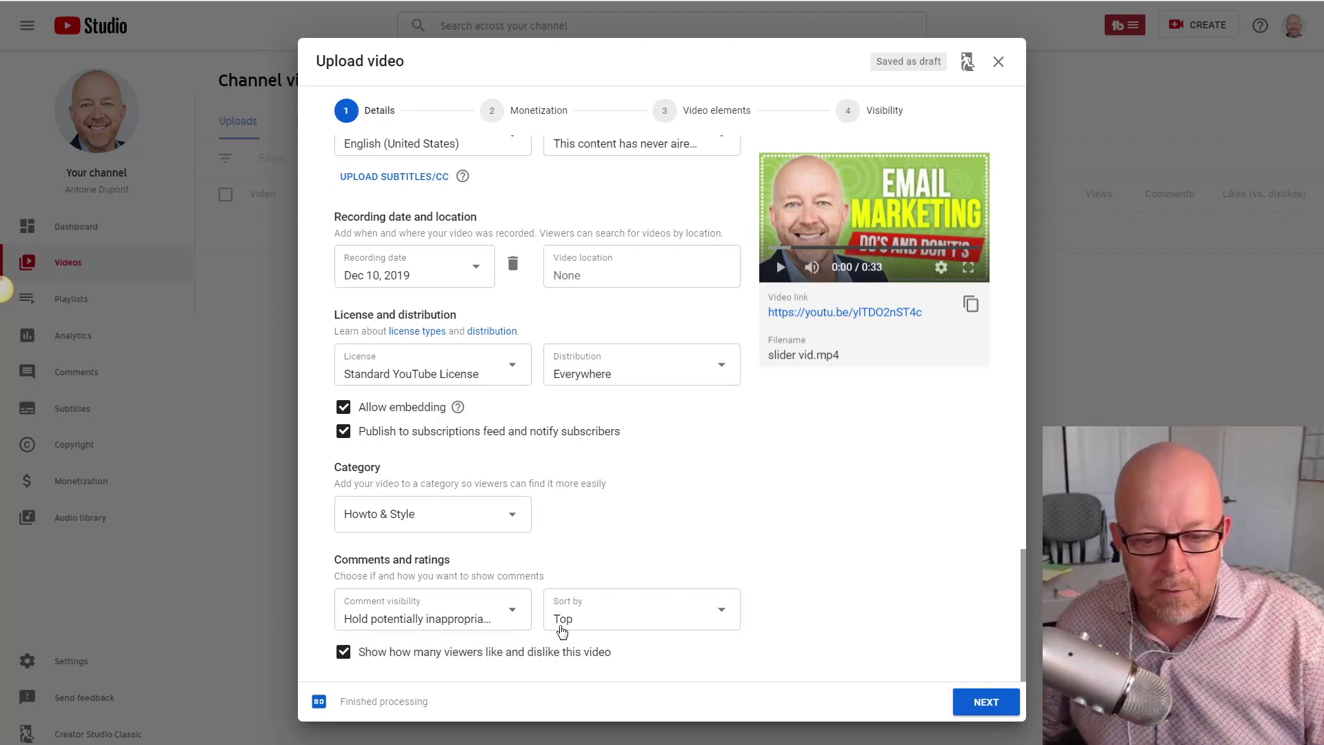
click(604, 618)
click(570, 606)
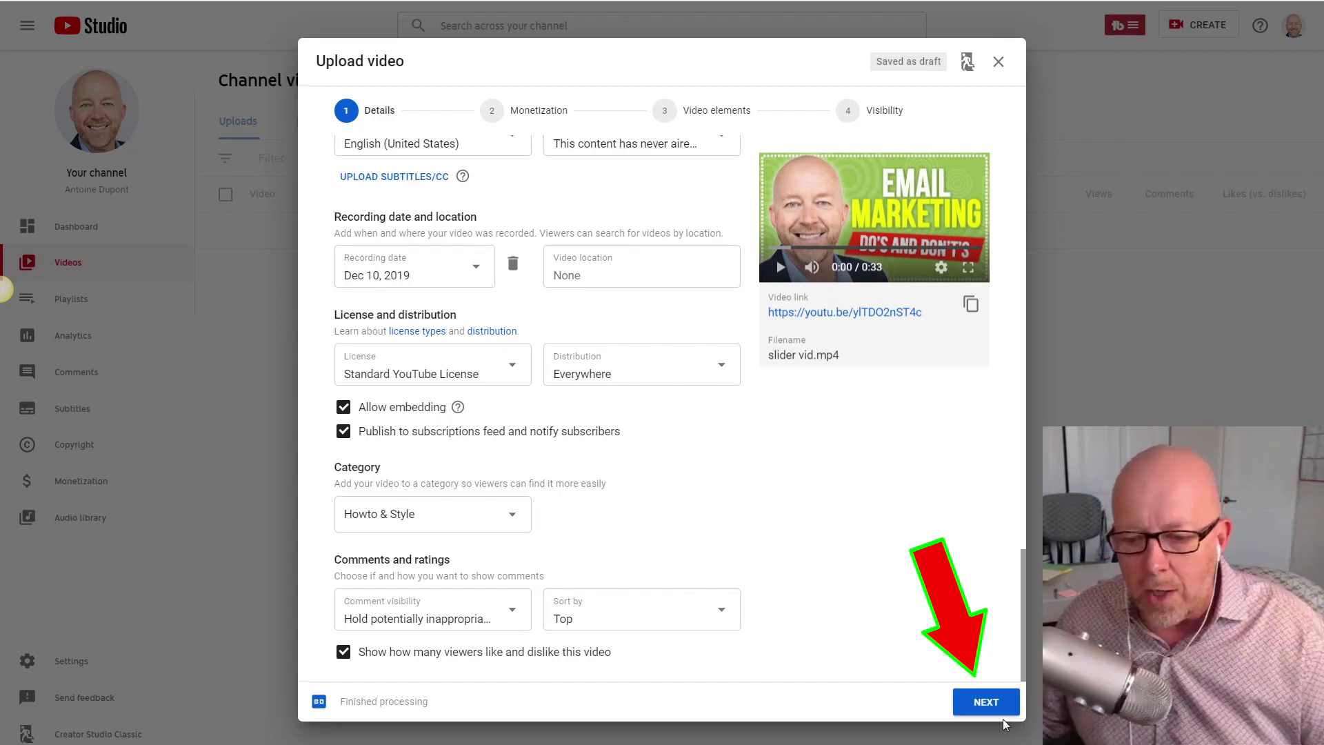
Proceed to the Monetization stage, leave monetization On, and review the ad types and ad locations.
click(985, 703)
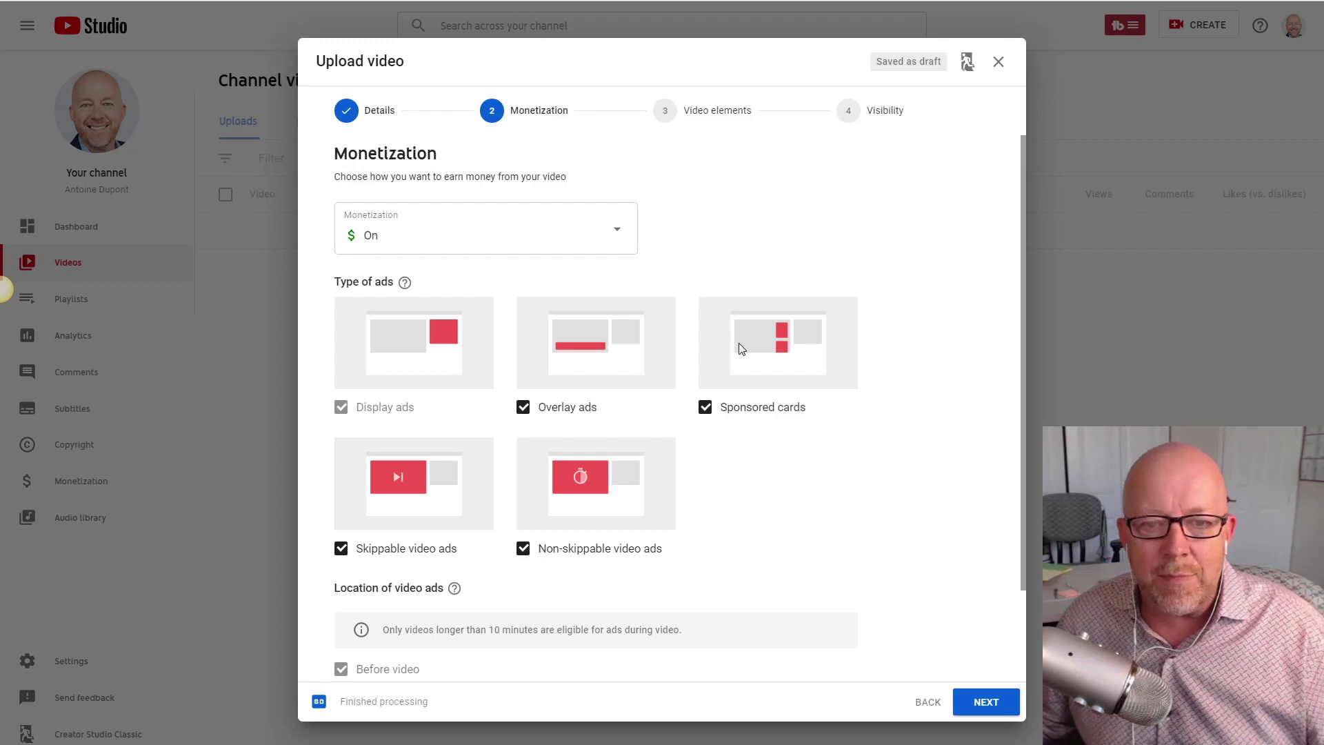
click(618, 230)
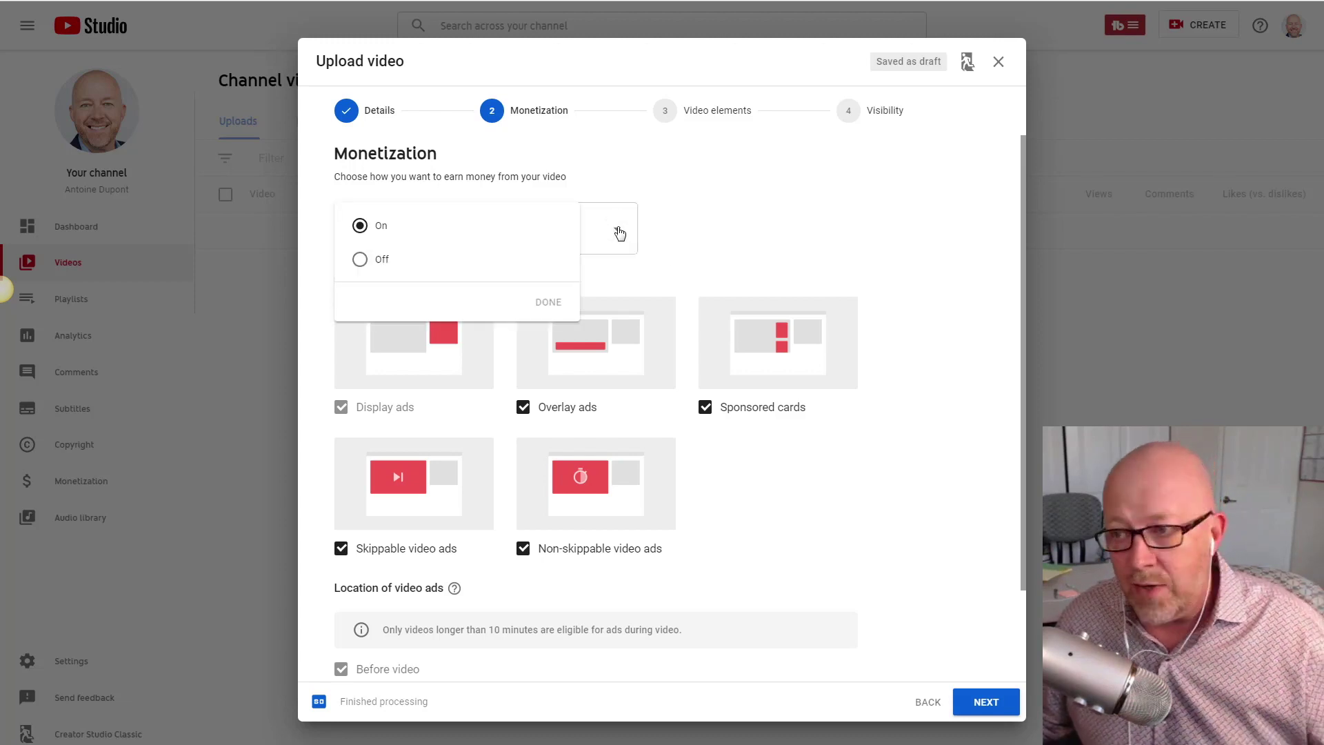
click(793, 234)
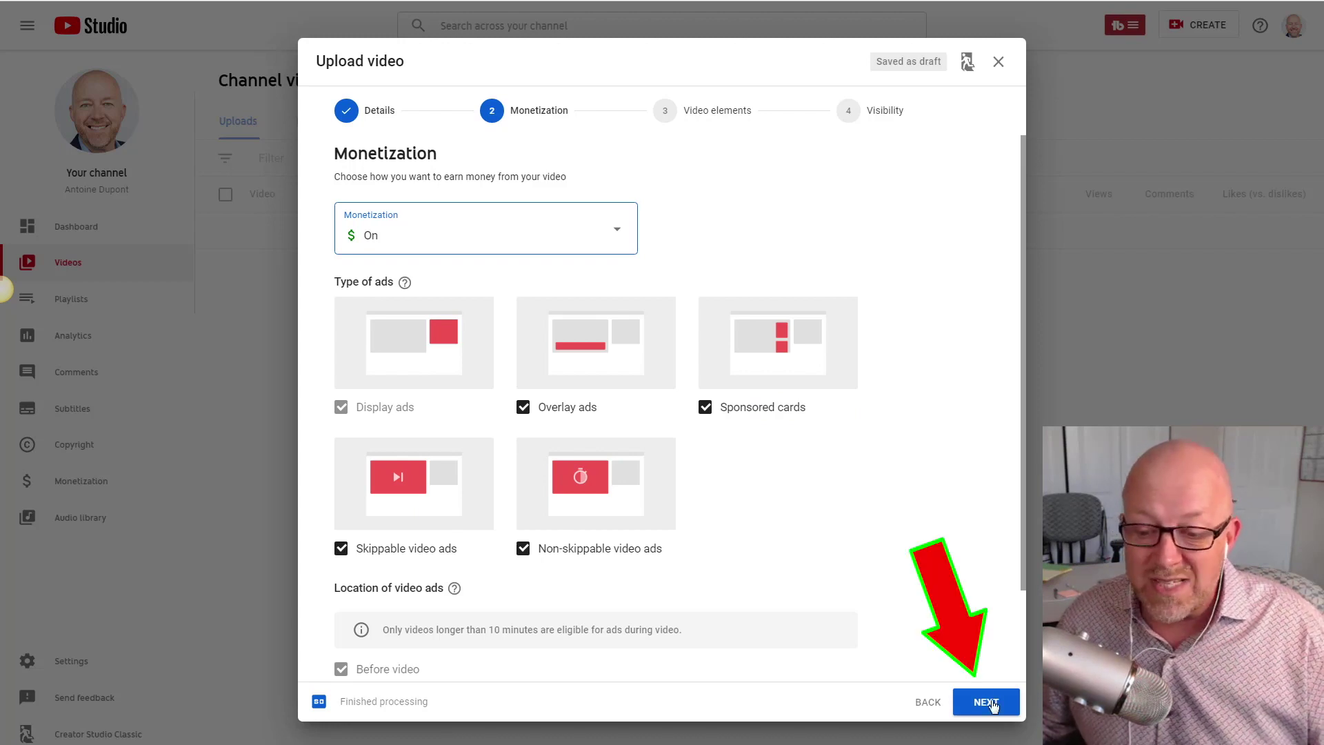
scroll(919, 635, down, 1)
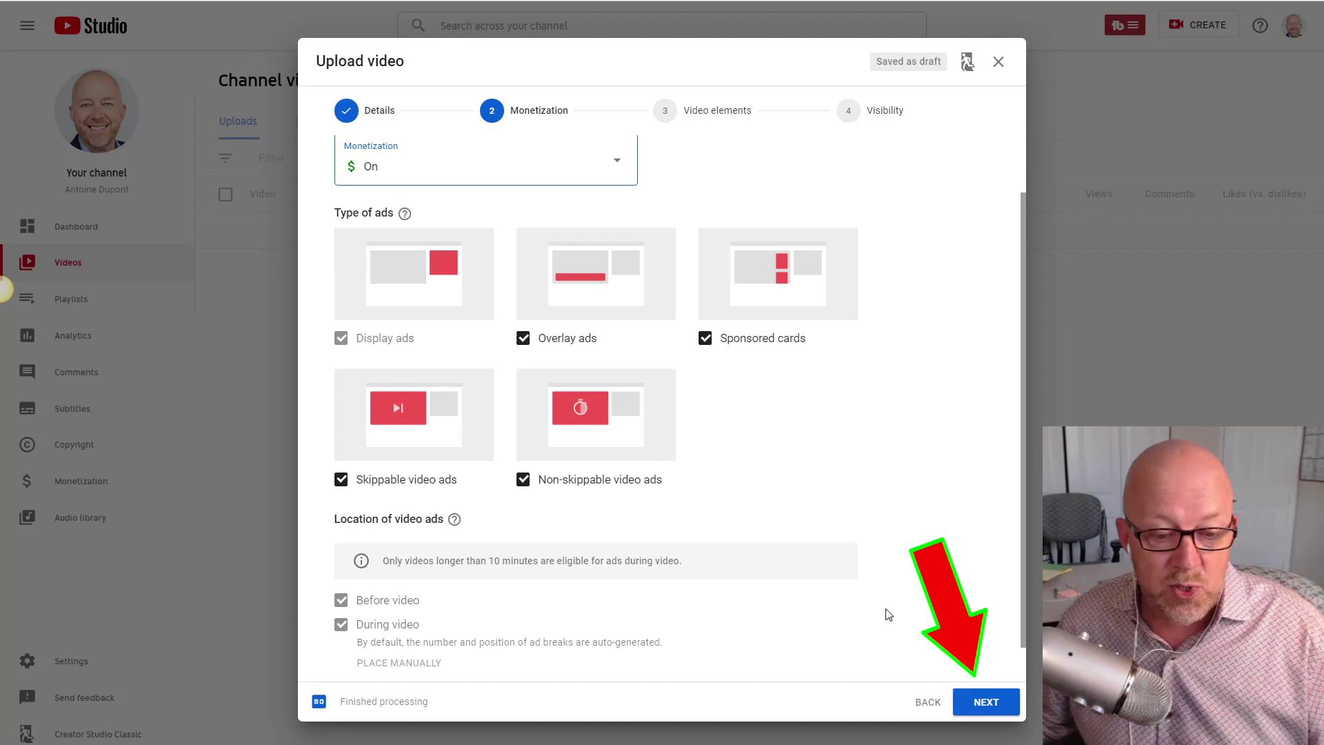
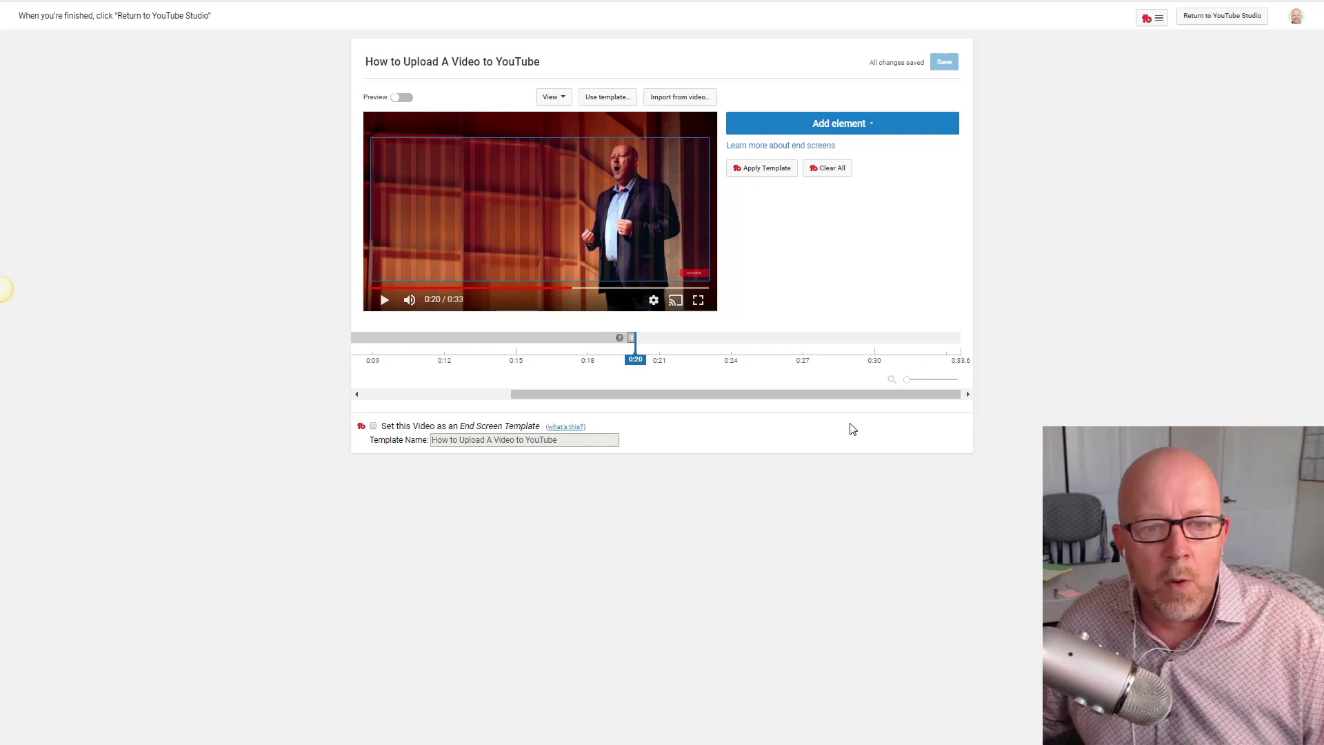
Add a Subscribe element to the end screen and place it in the lower-left corner of the video frame.
click(874, 129)
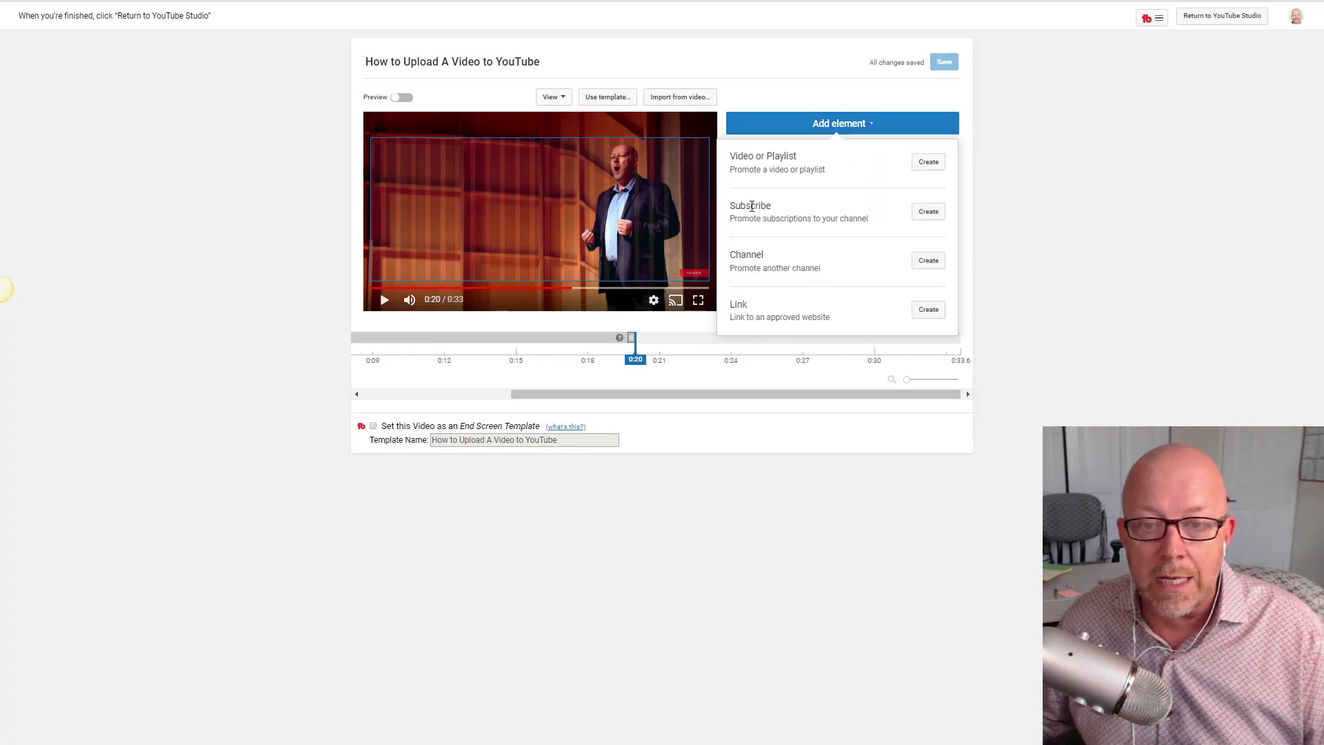
click(927, 212)
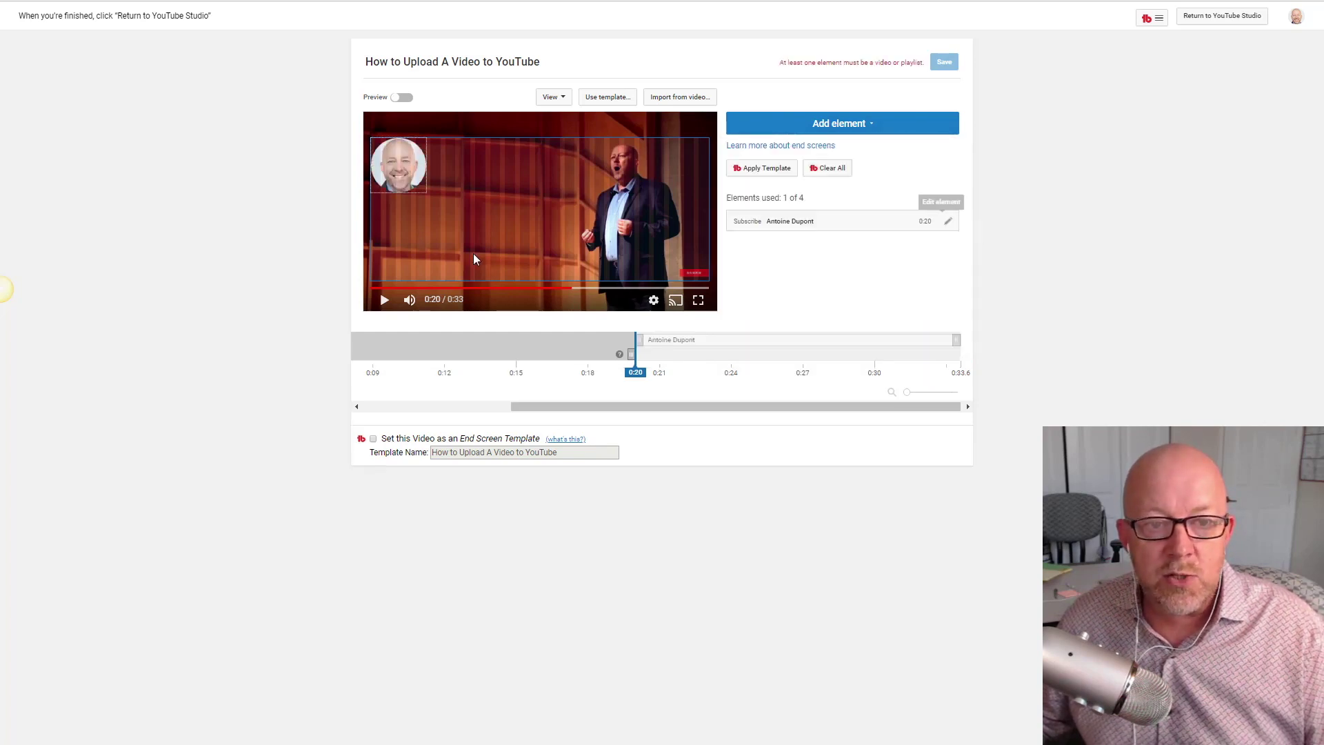
click(403, 179)
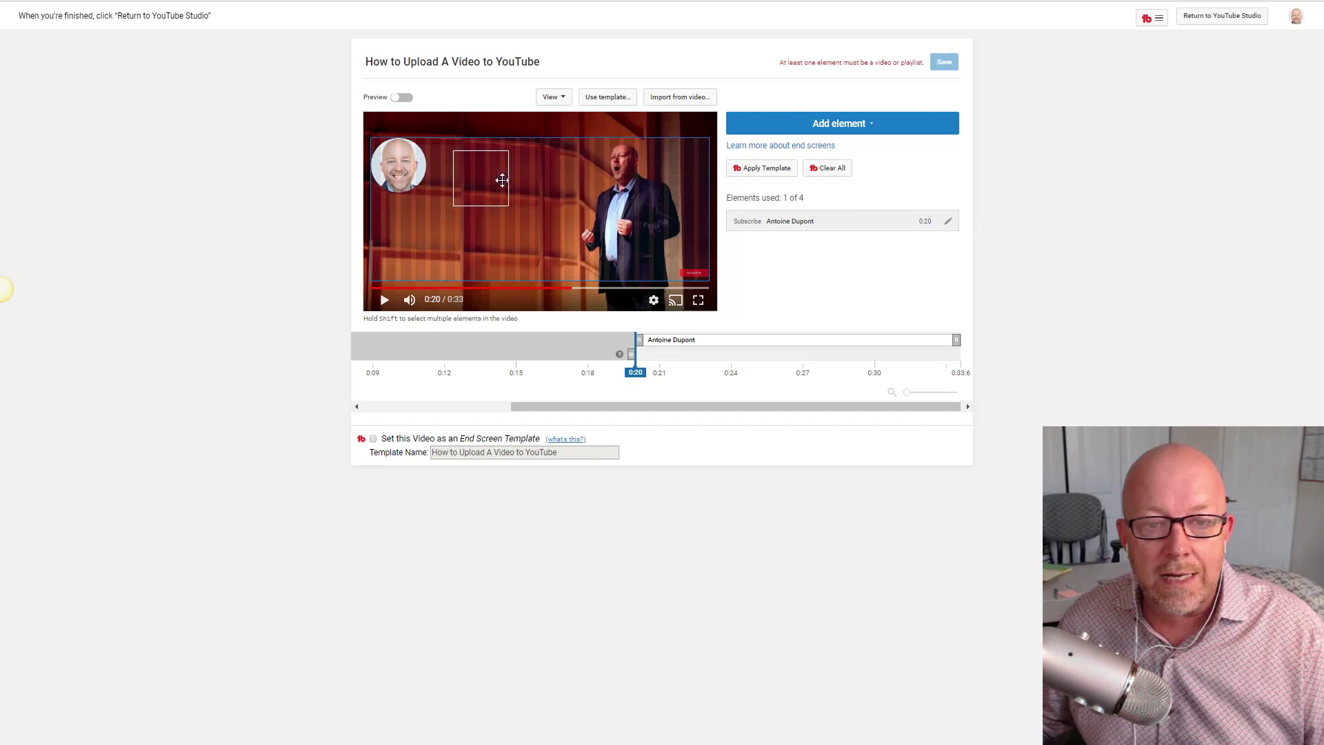
drag(469, 212, 414, 269)
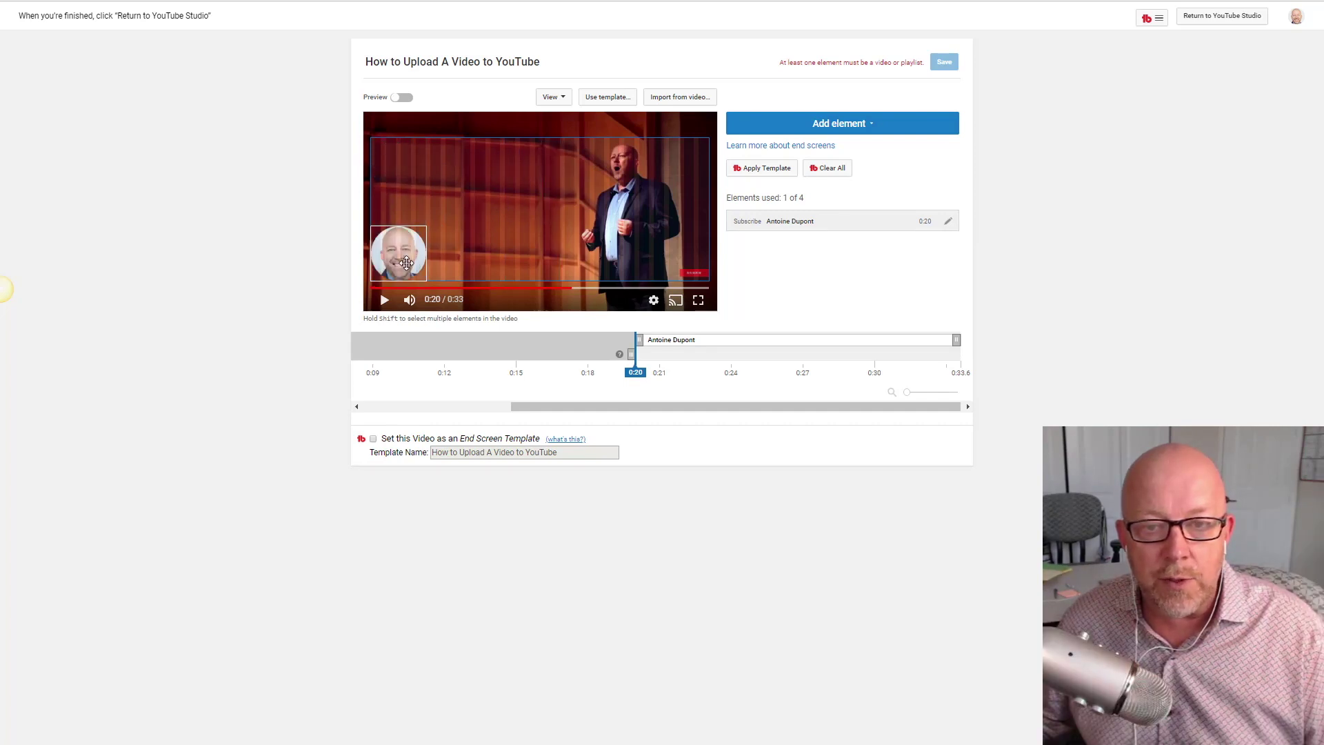
Add the uploaded video "How To Create An Email Signature [EASY] with WizeStamp" as an end screen element and place it in the frame's lower-right corner.
click(862, 126)
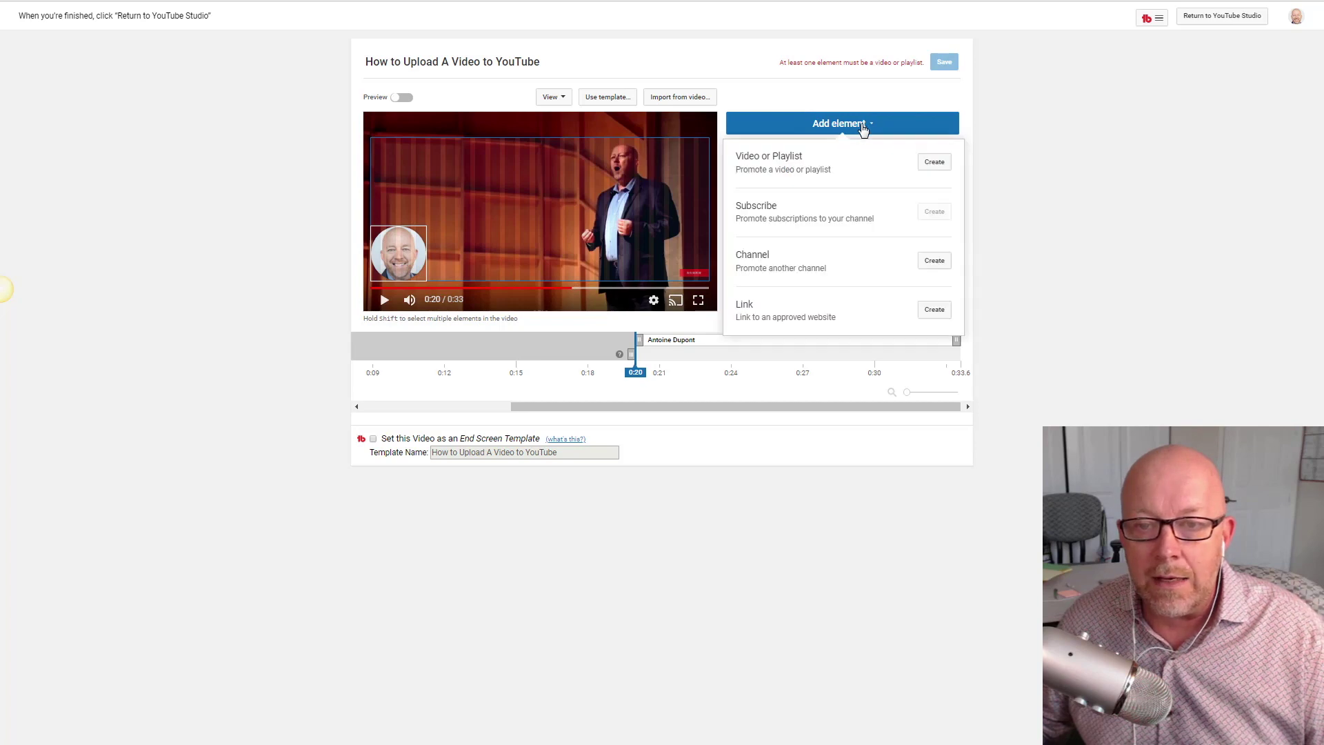
click(935, 162)
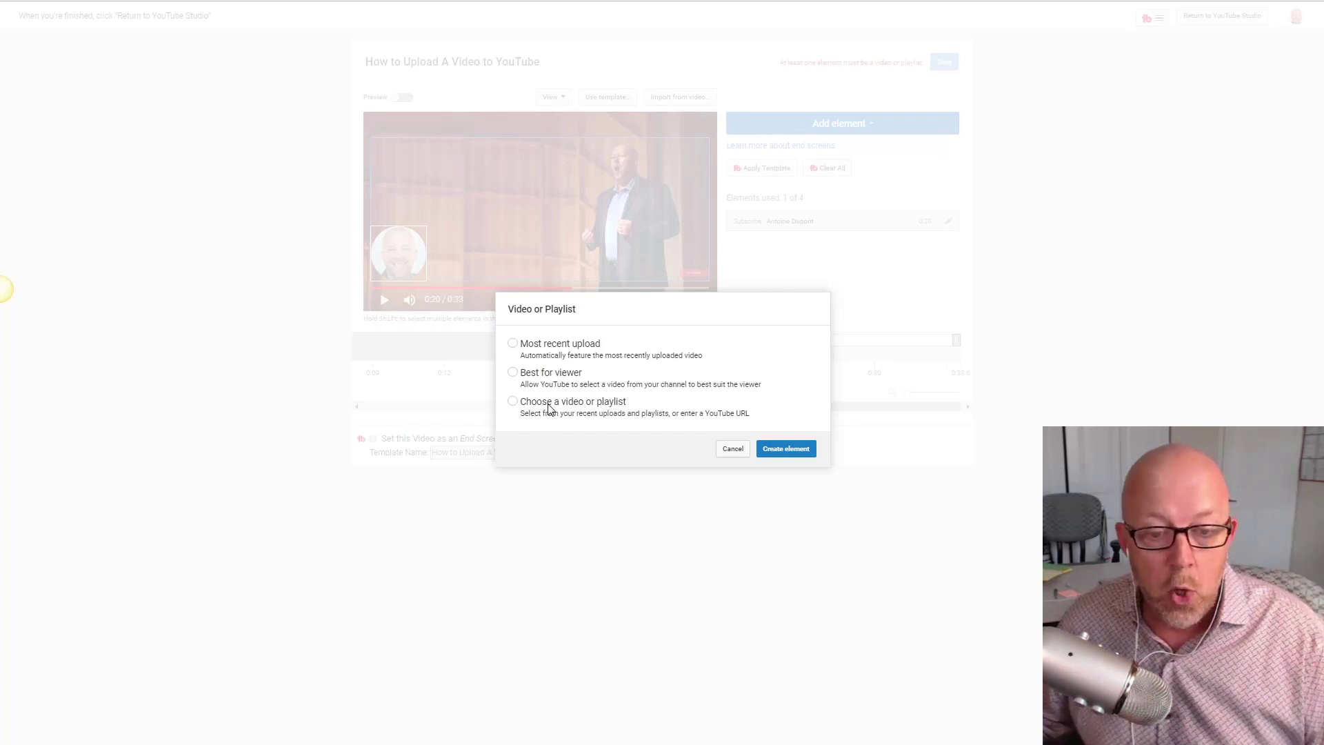
click(516, 404)
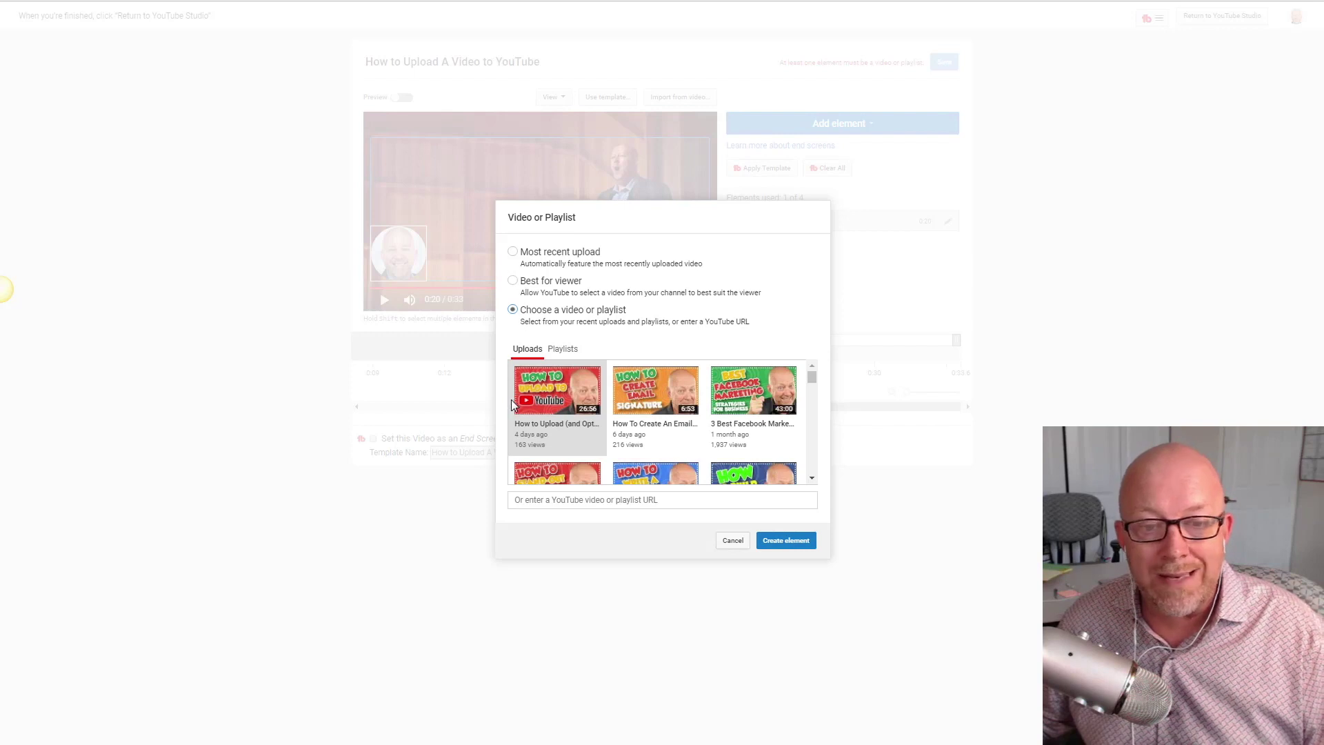
scroll(633, 430, down, 5)
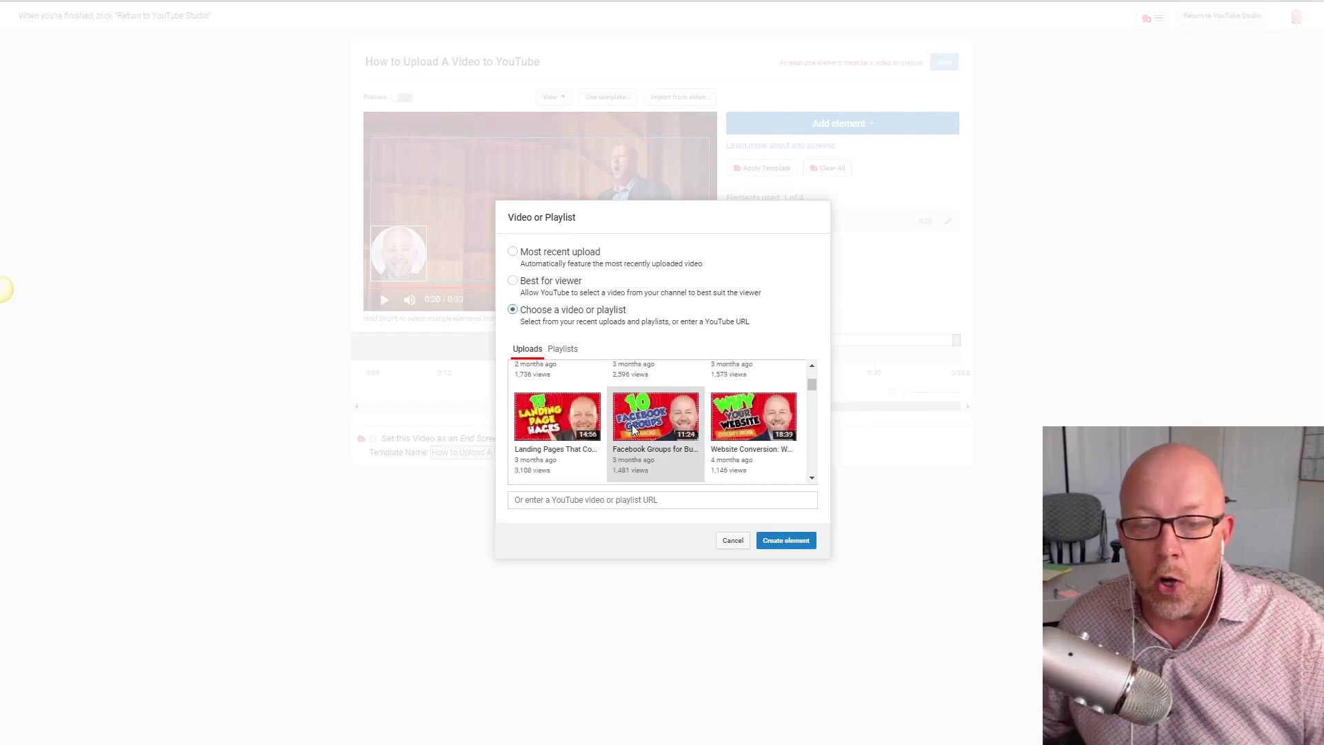
scroll(634, 430, up, 5)
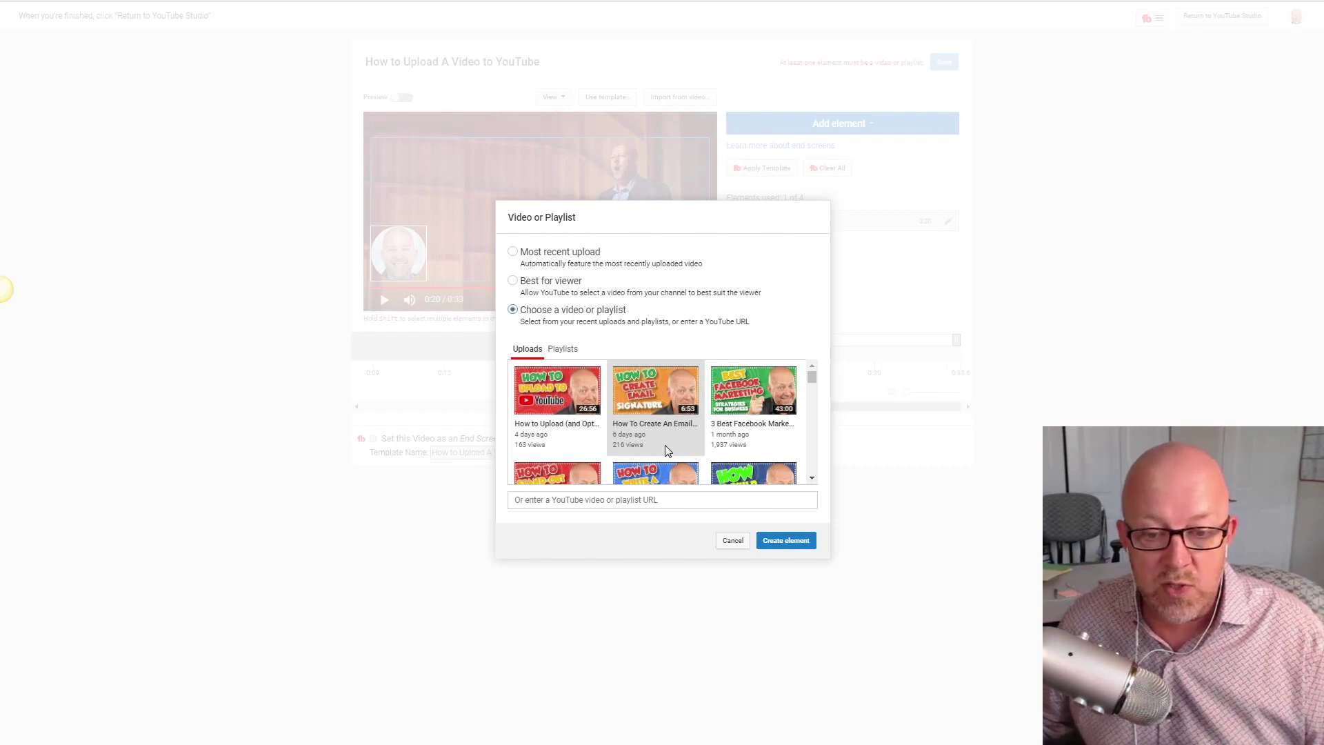
click(654, 393)
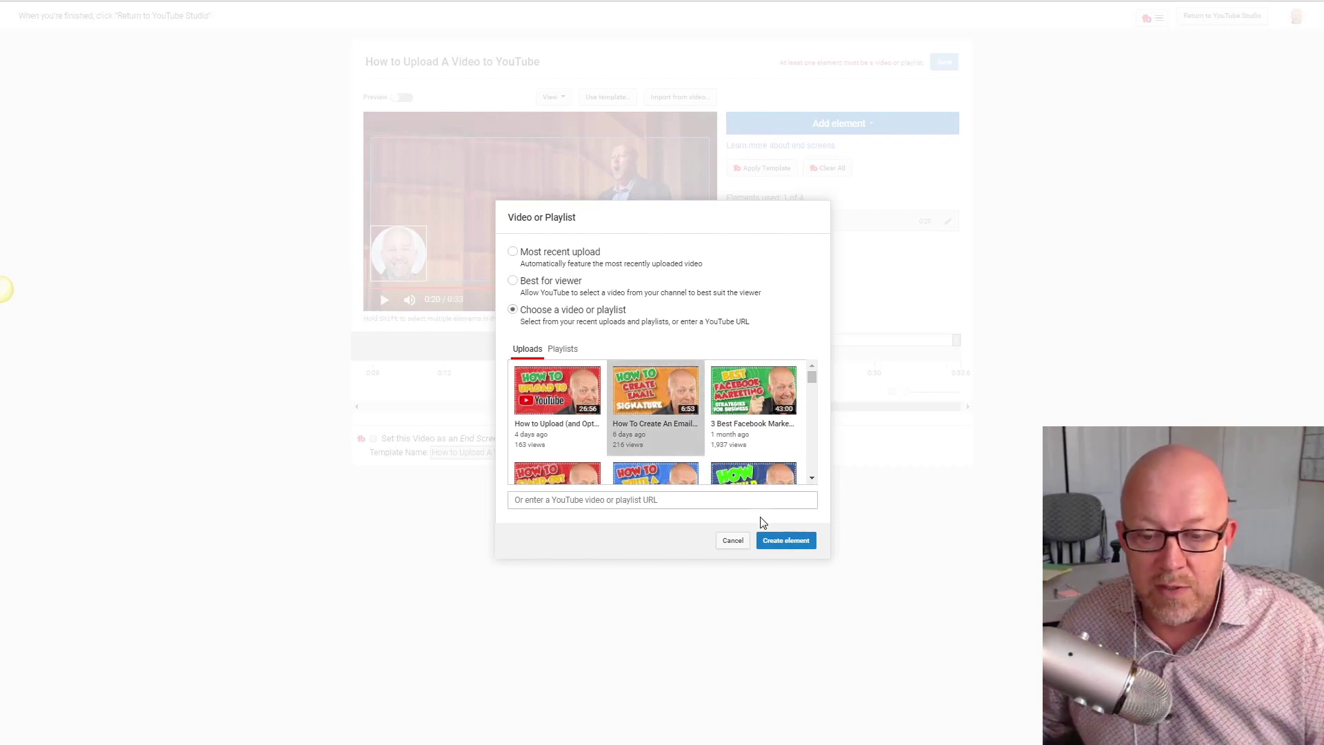
click(787, 540)
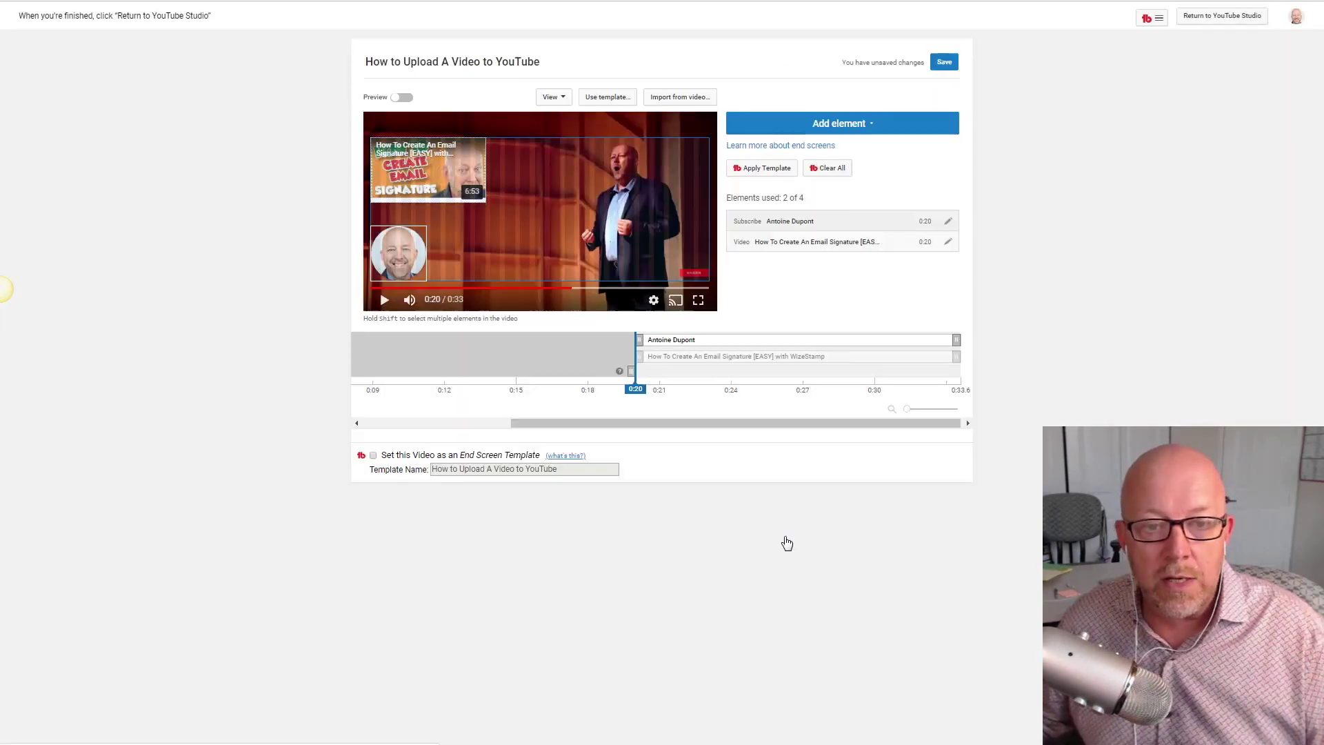
drag(541, 172, 656, 242)
Add the uploaded video "3 Best Facebook Marketing Strategies for Business in 2020" at the frame's lower middle and save the end screen.
click(859, 124)
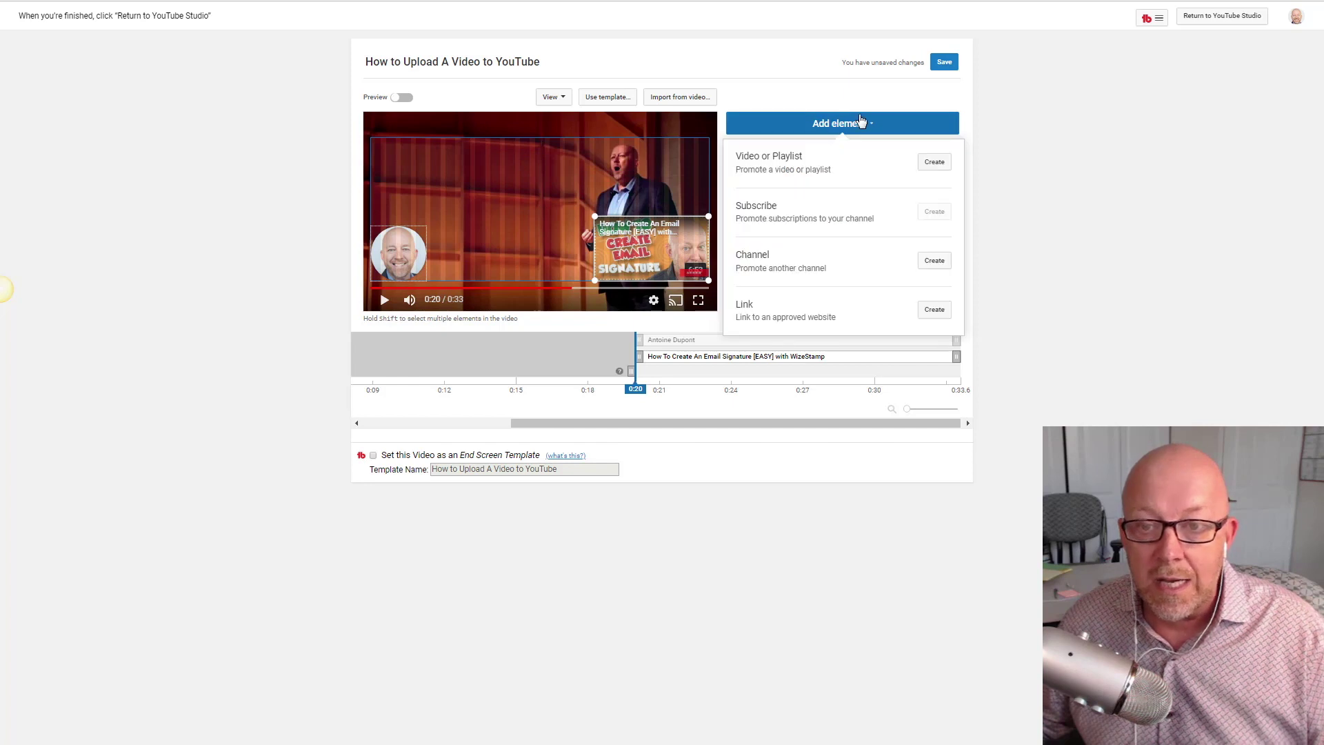
click(939, 163)
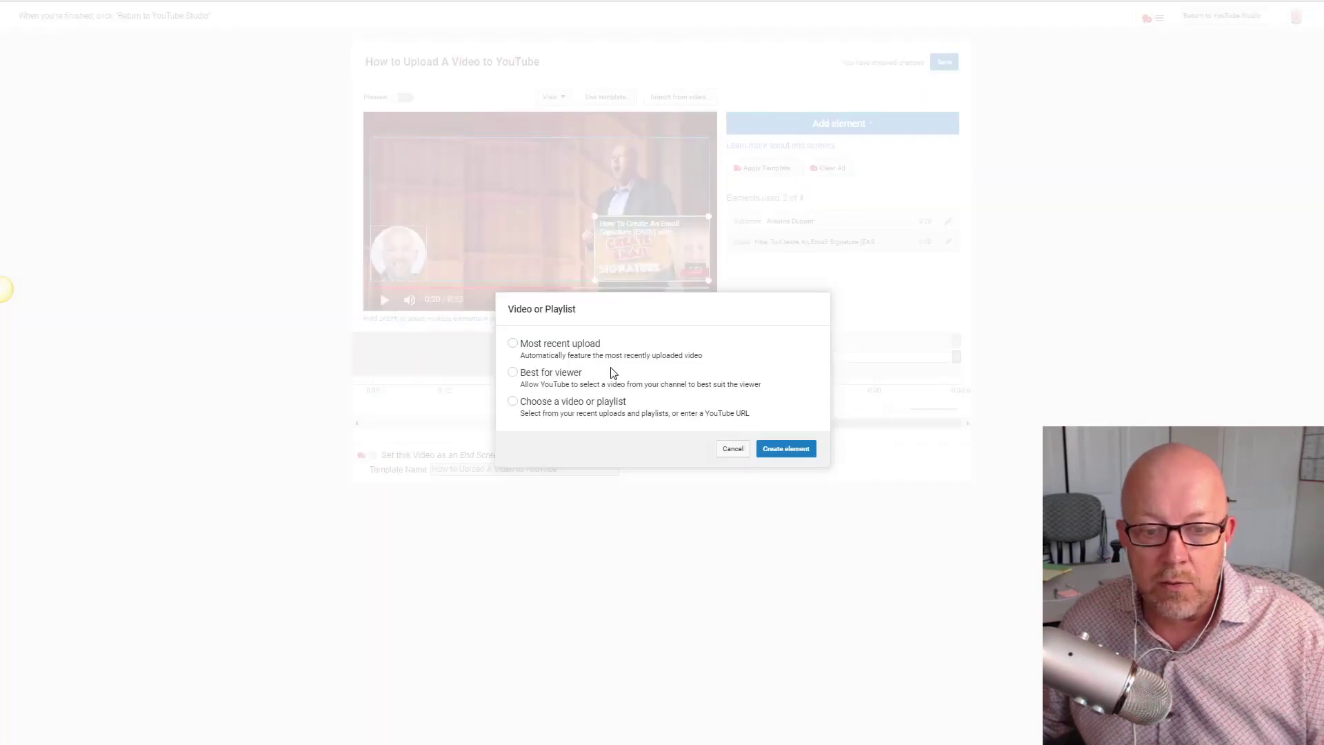
click(512, 401)
click(760, 396)
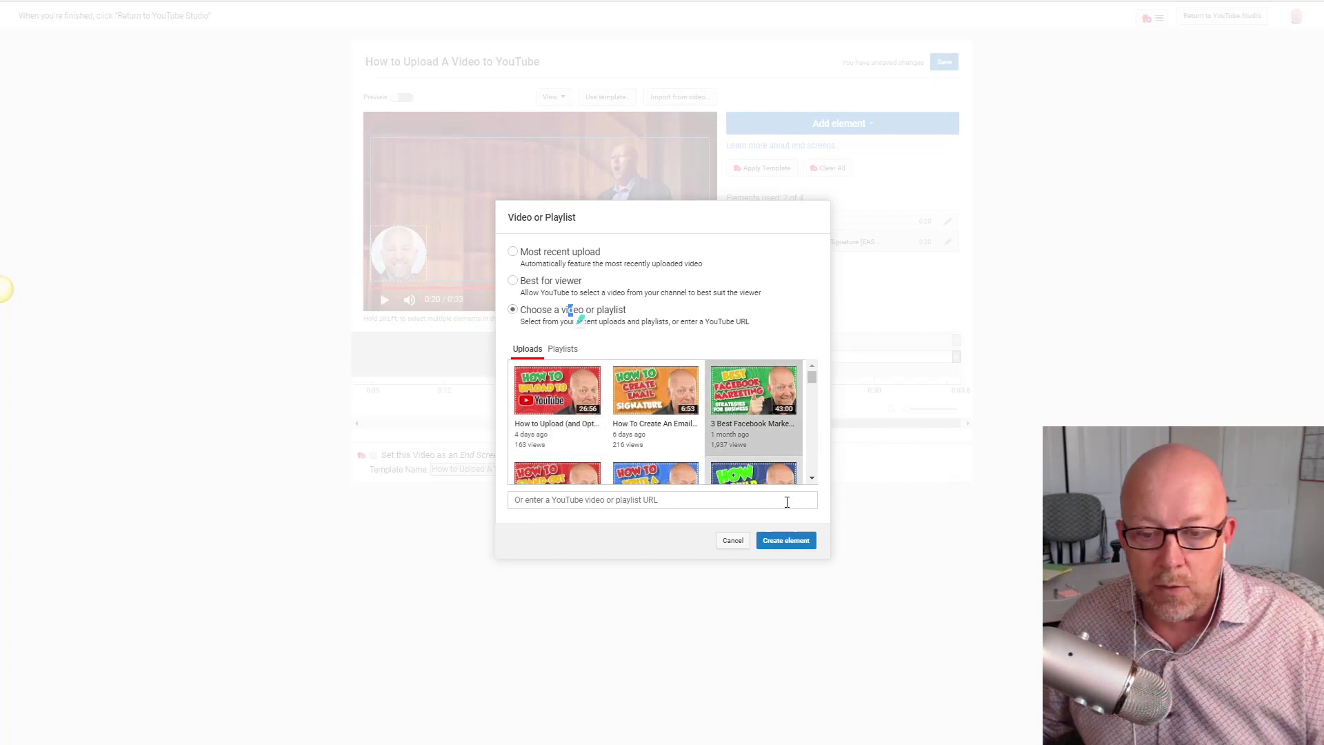
click(786, 541)
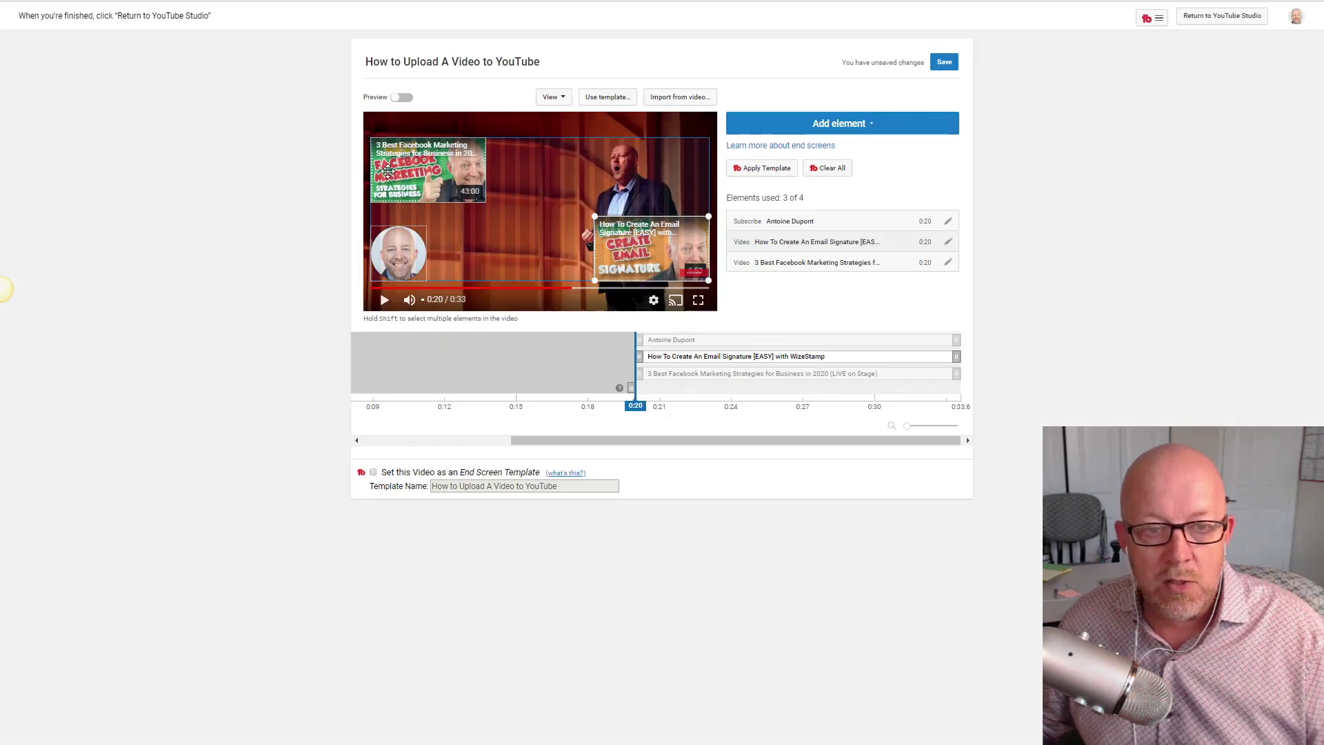
drag(387, 172, 505, 251)
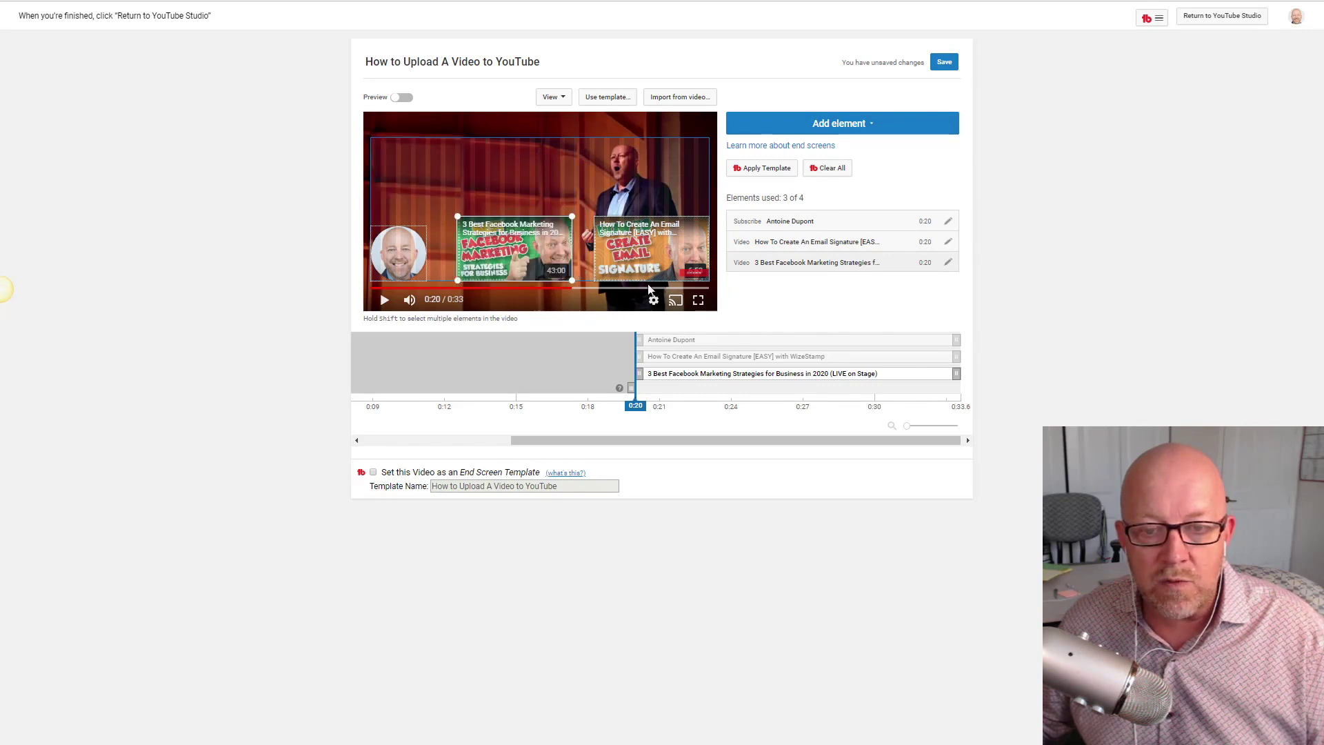
click(943, 61)
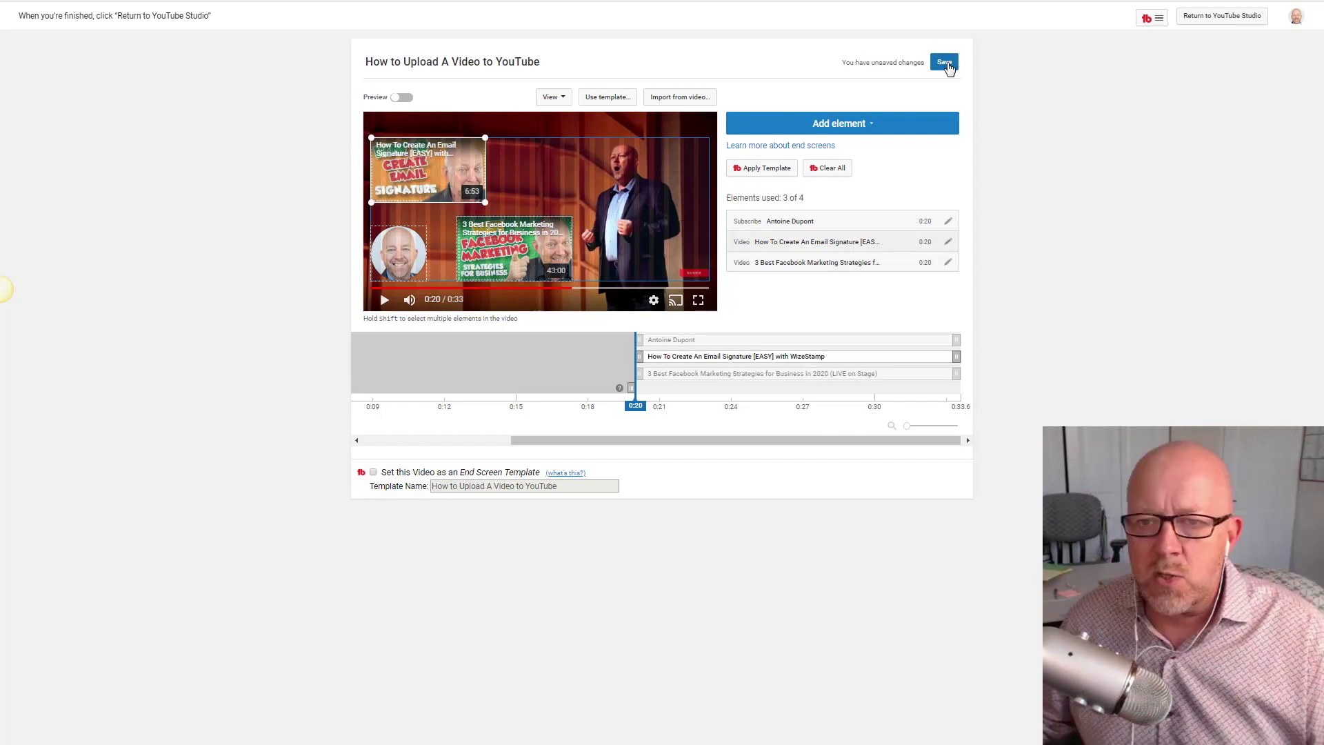
click(945, 61)
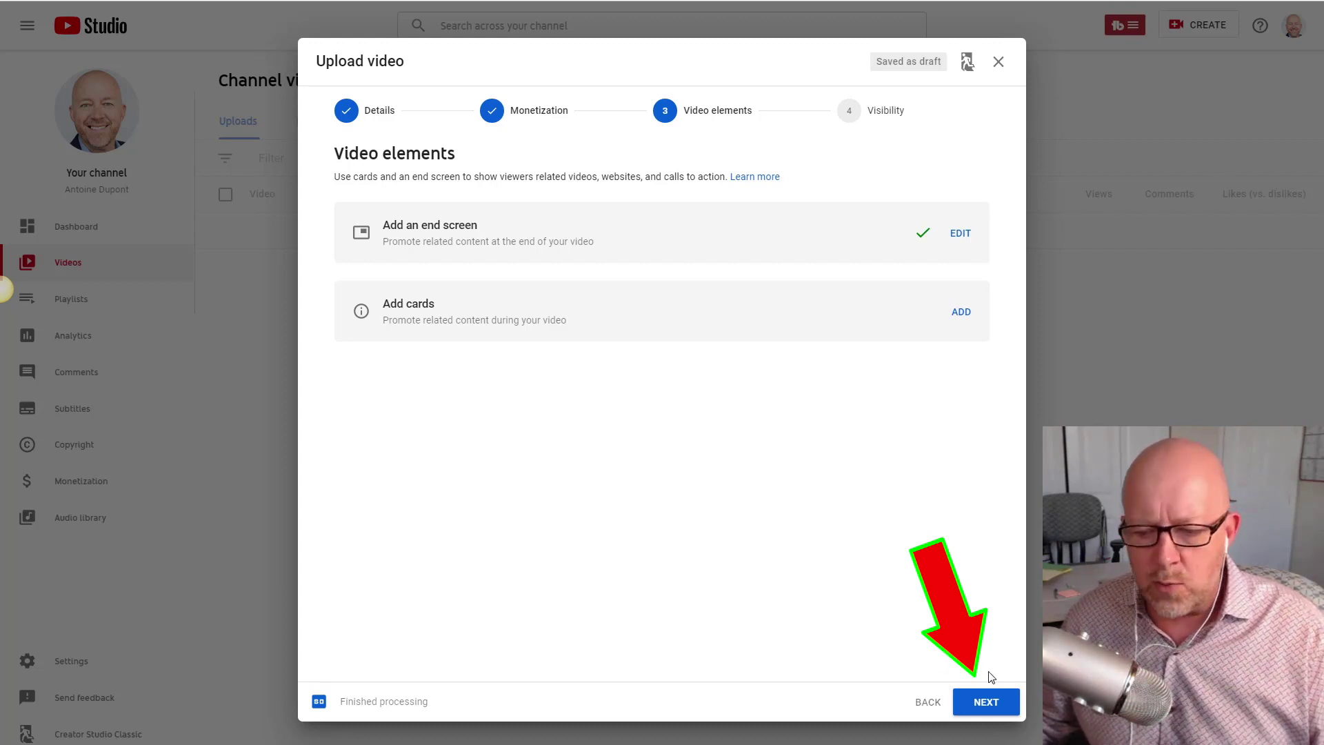
Proceed to the Visibility stage and select Public as the video's Publish now setting.
click(996, 704)
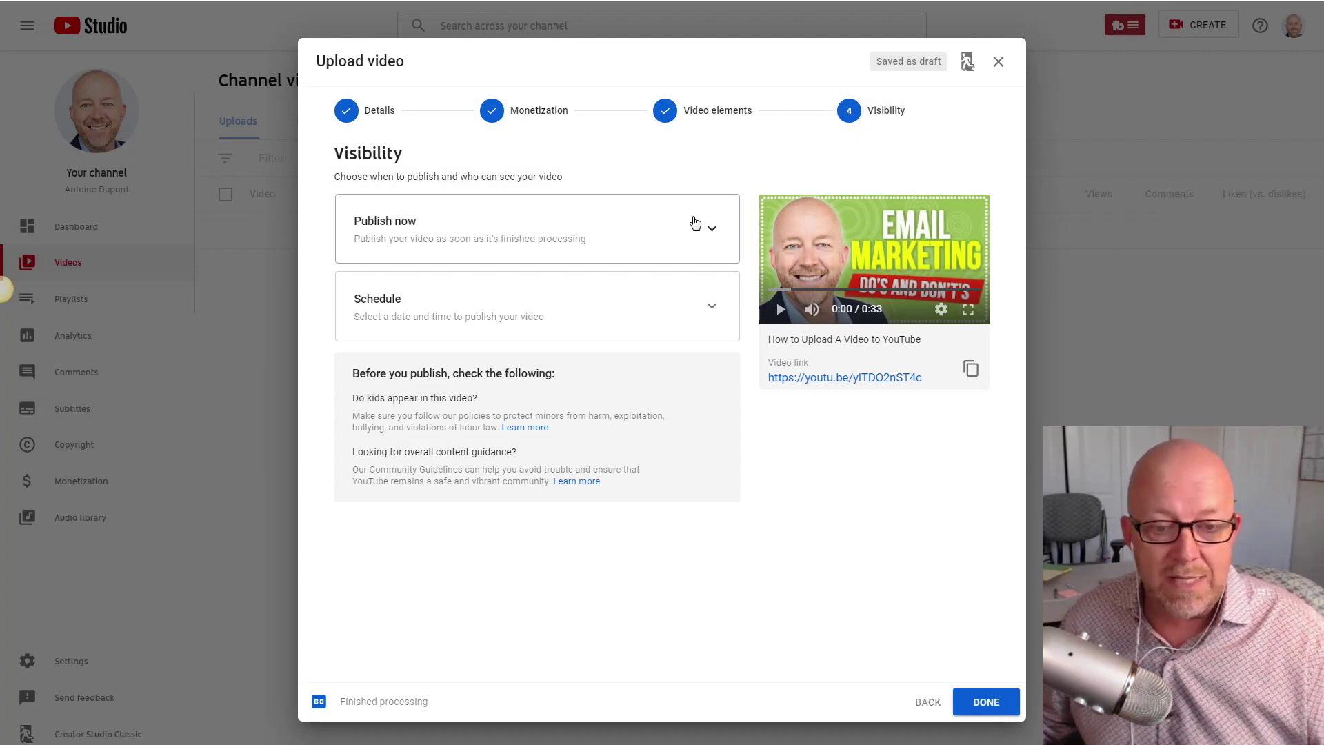
click(712, 231)
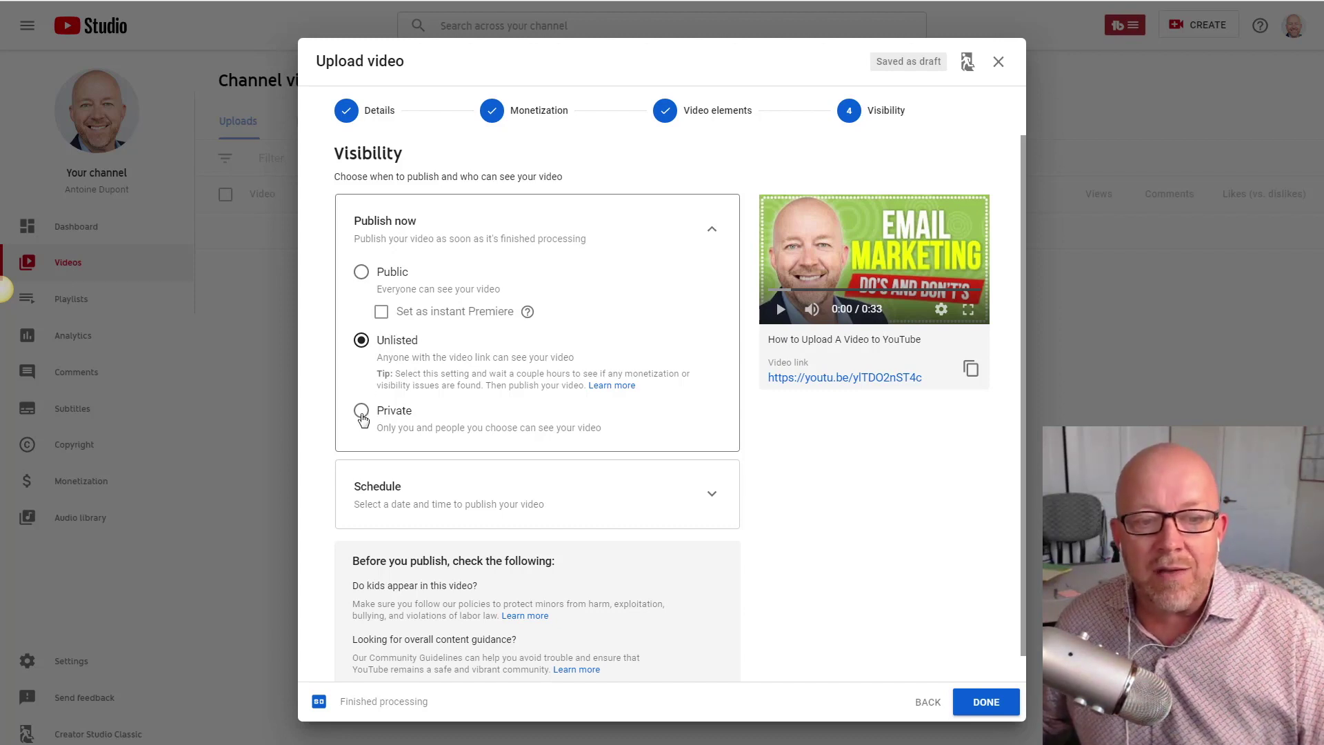
click(362, 274)
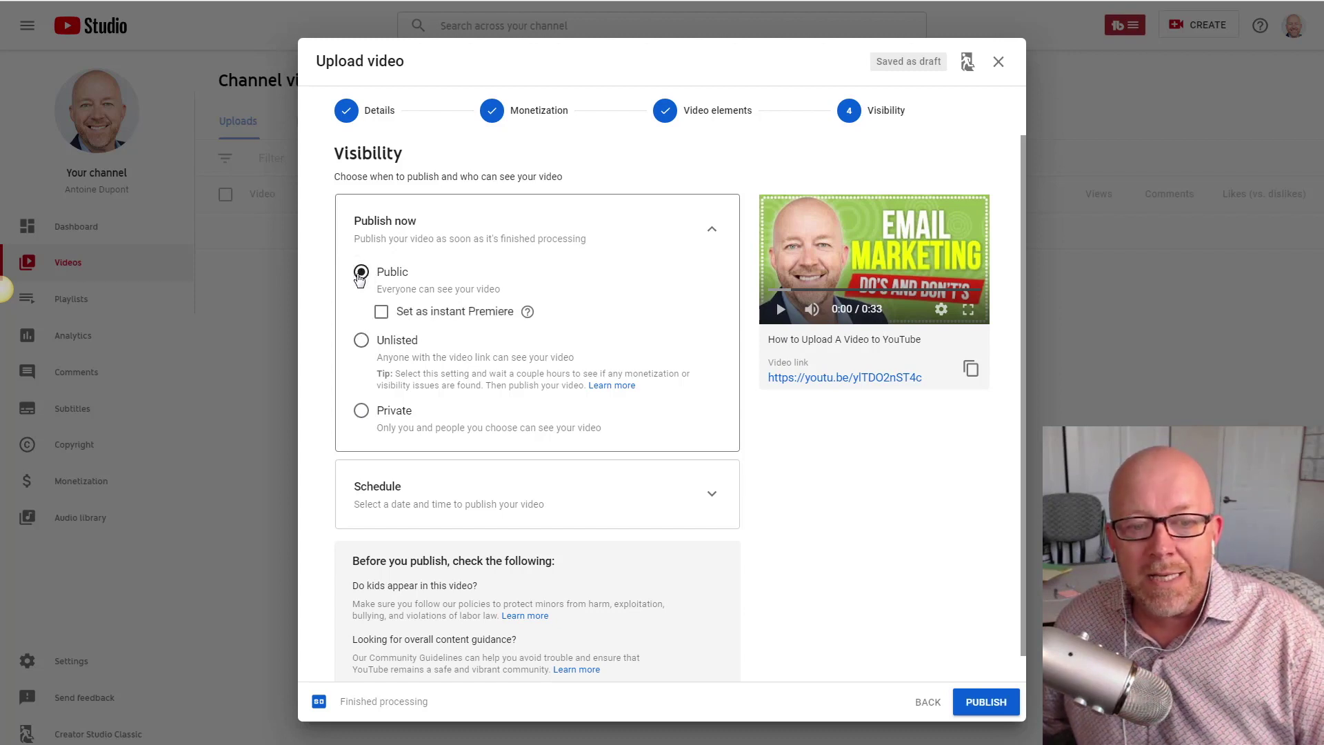
Schedule the video to publish as public on Dec 13, 2019 at 7:00 AM, without setting it as a Premiere.
click(405, 502)
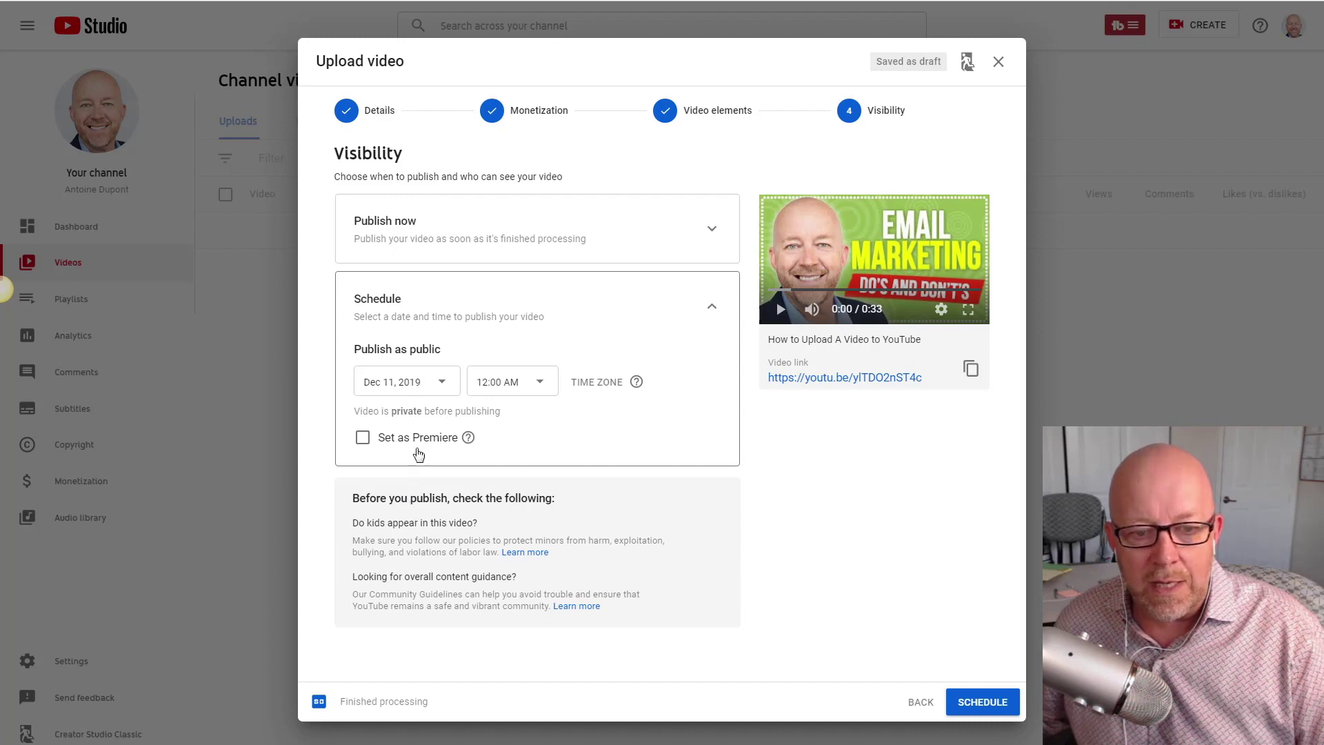
click(441, 381)
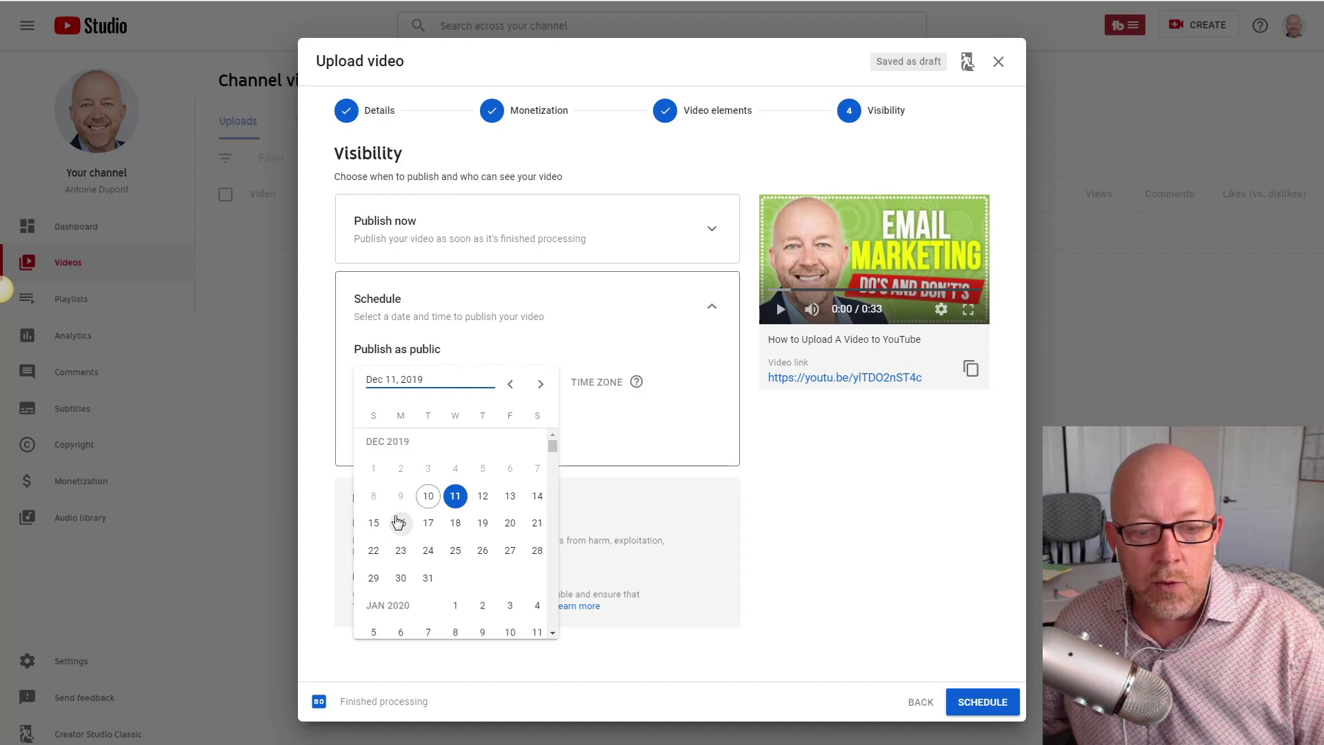
click(510, 496)
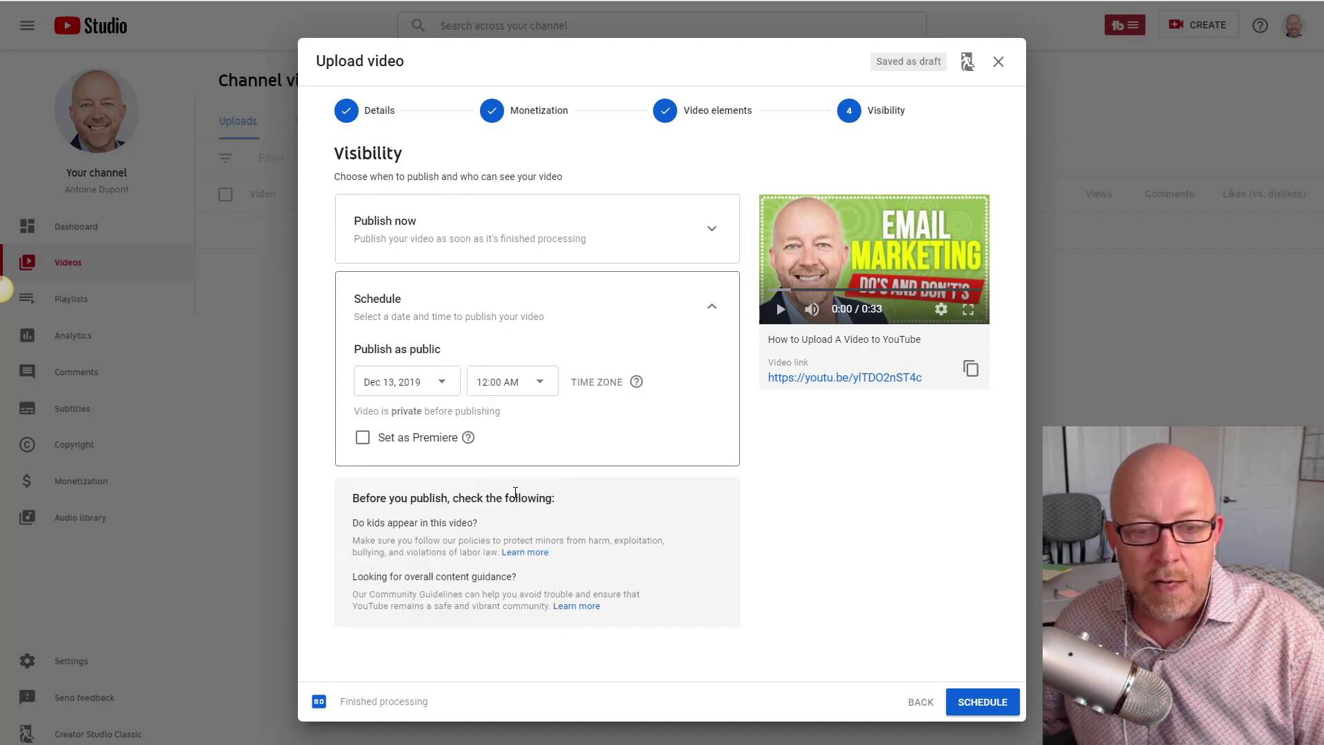
click(536, 381)
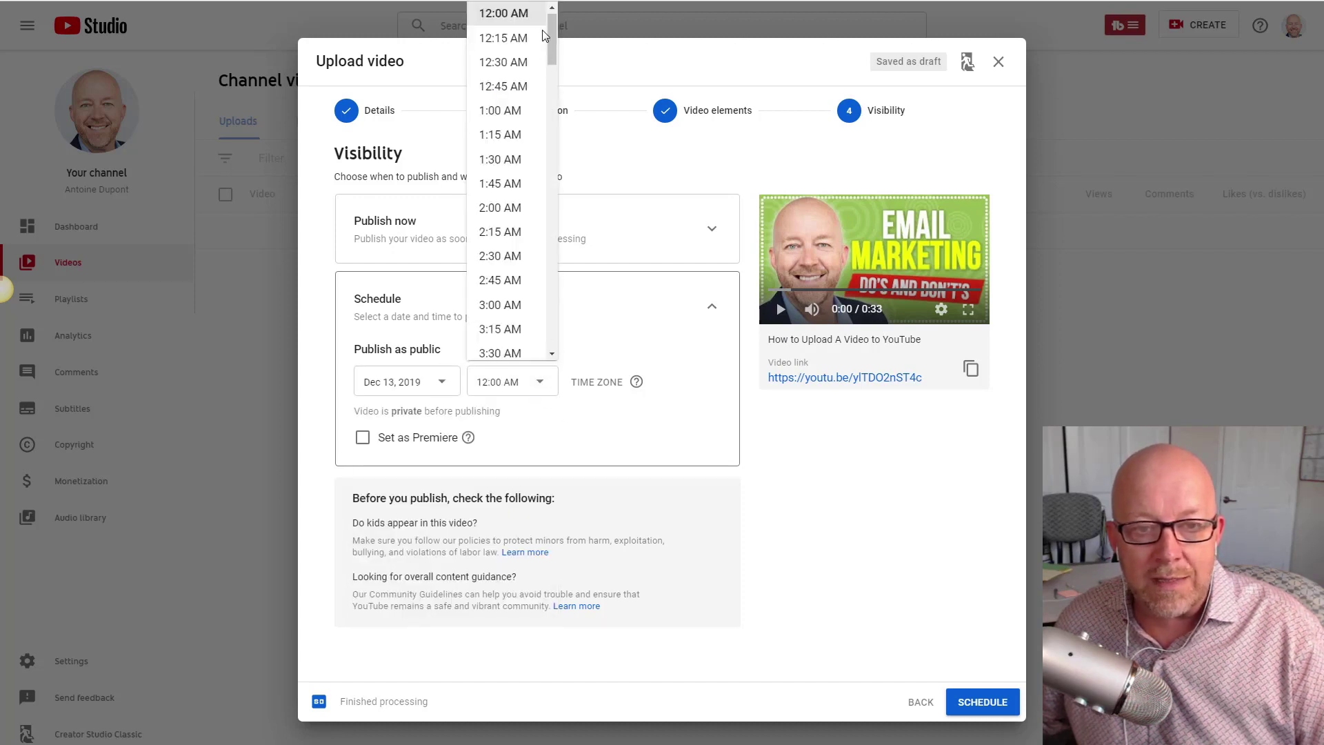
drag(554, 26, 552, 106)
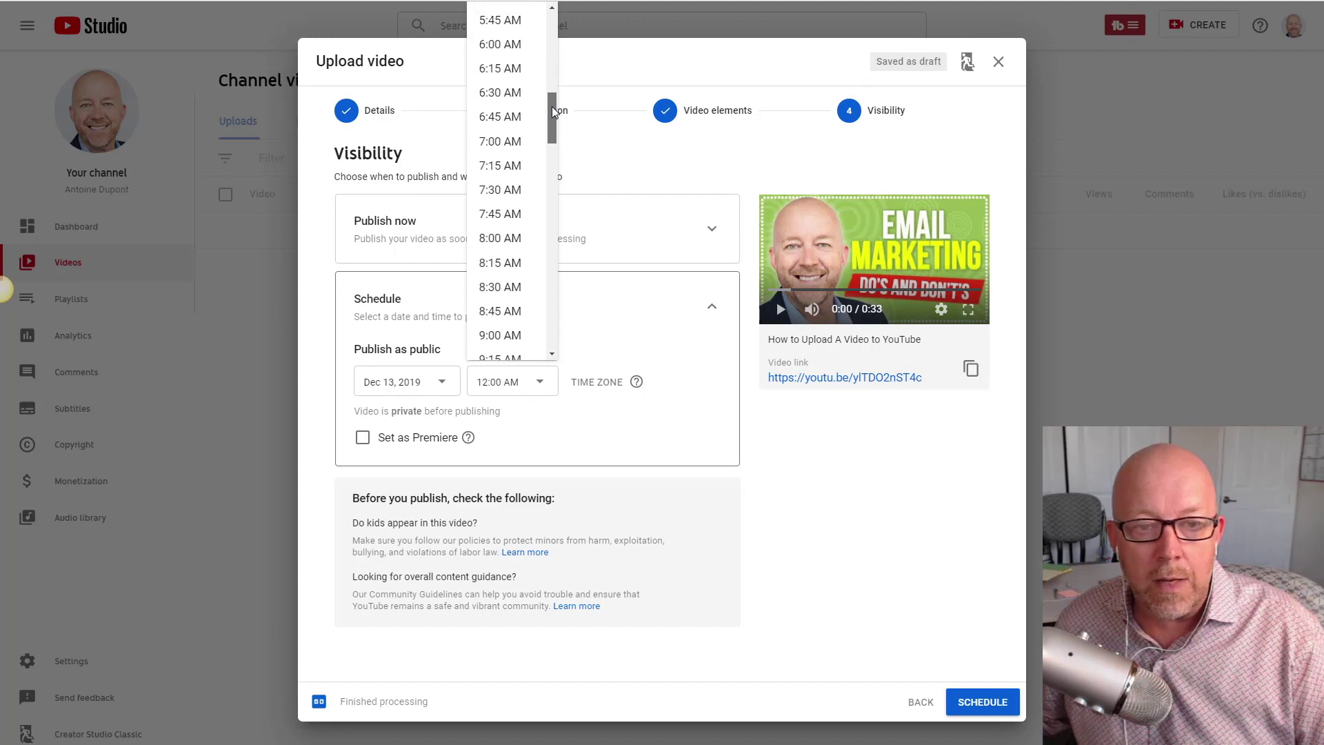
click(501, 141)
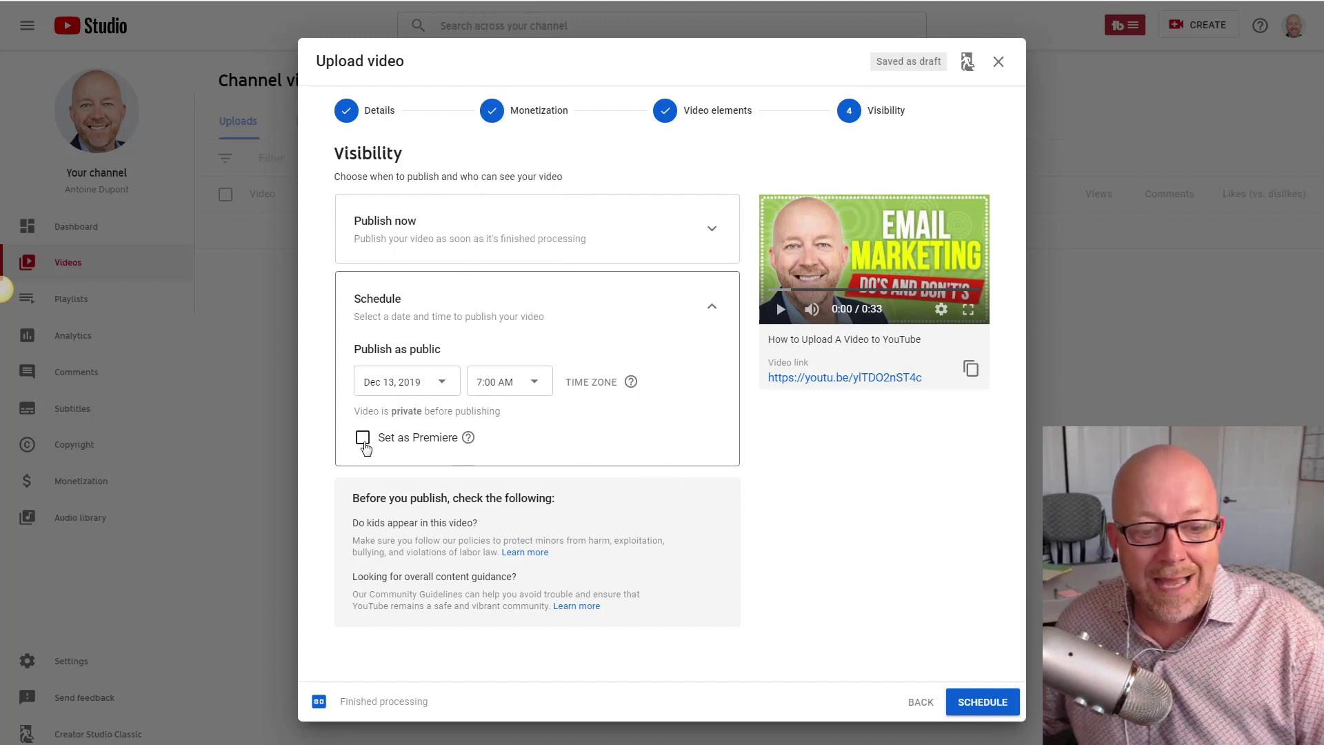
mouse_move(468, 442)
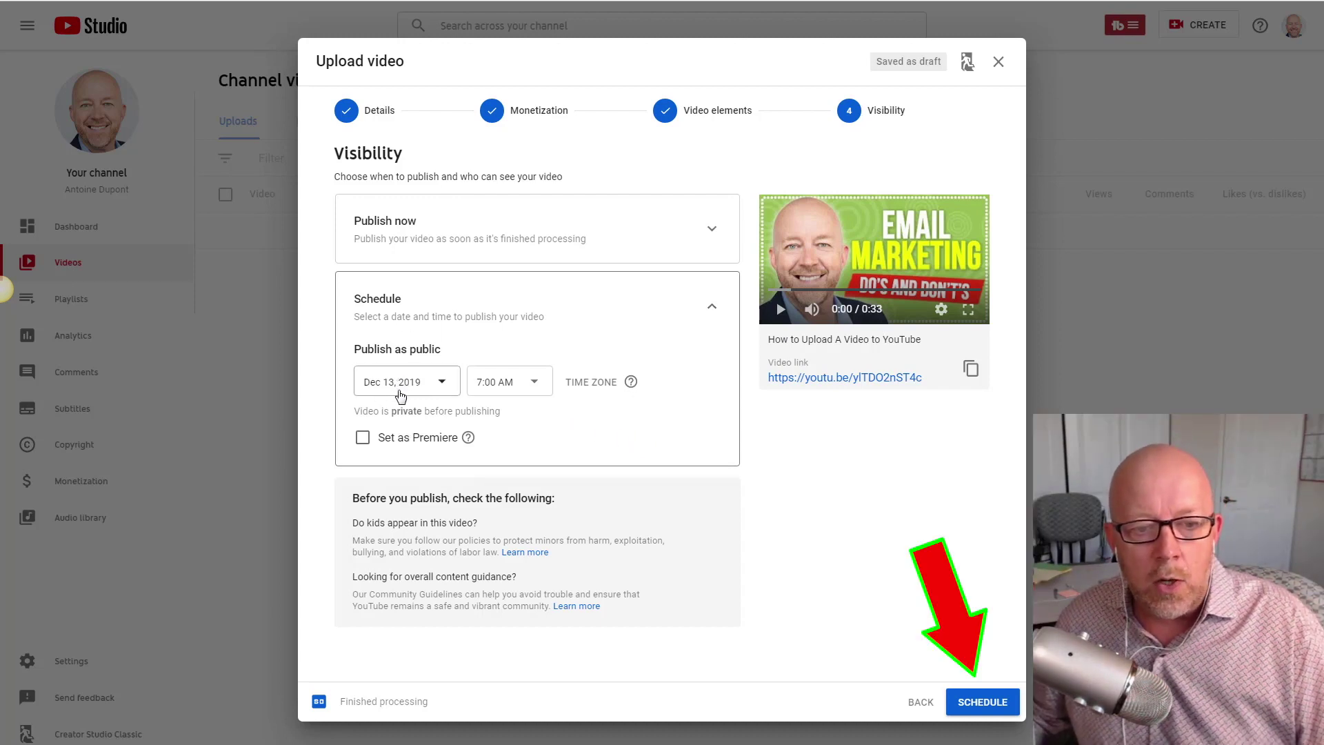
click(992, 708)
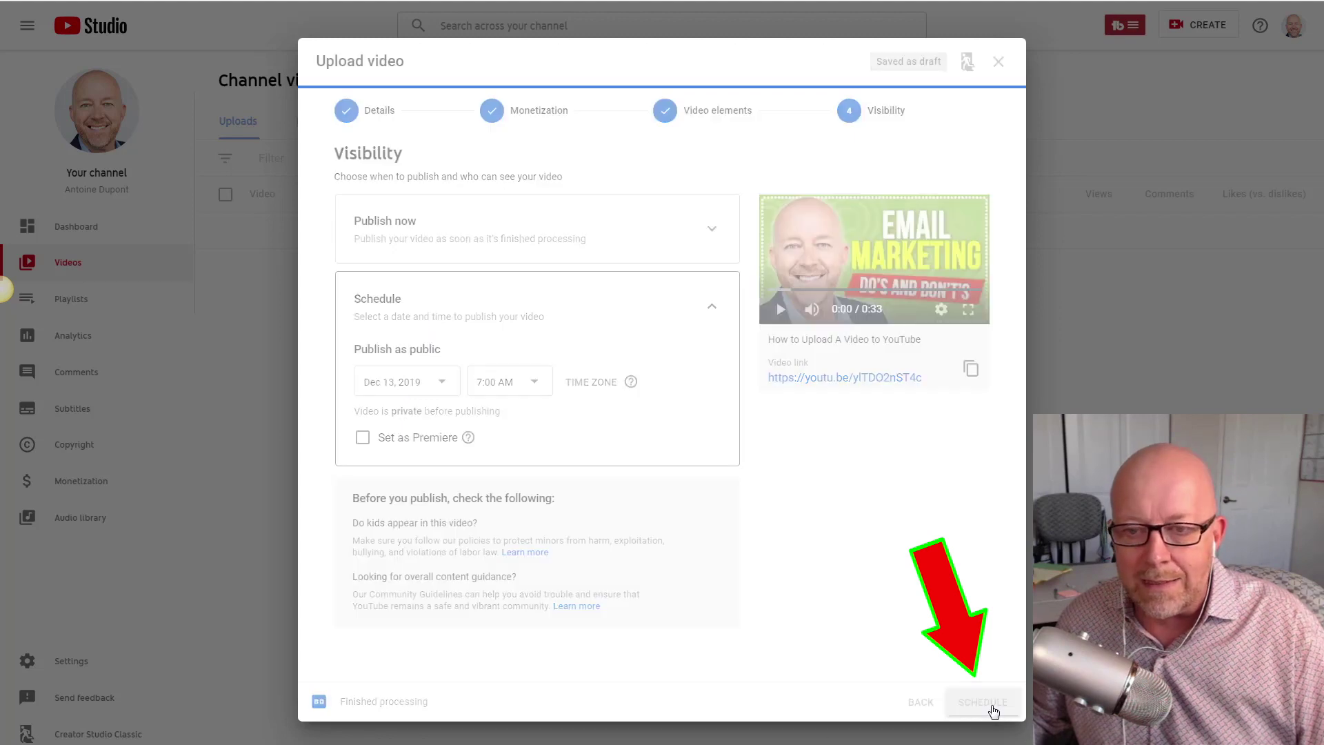